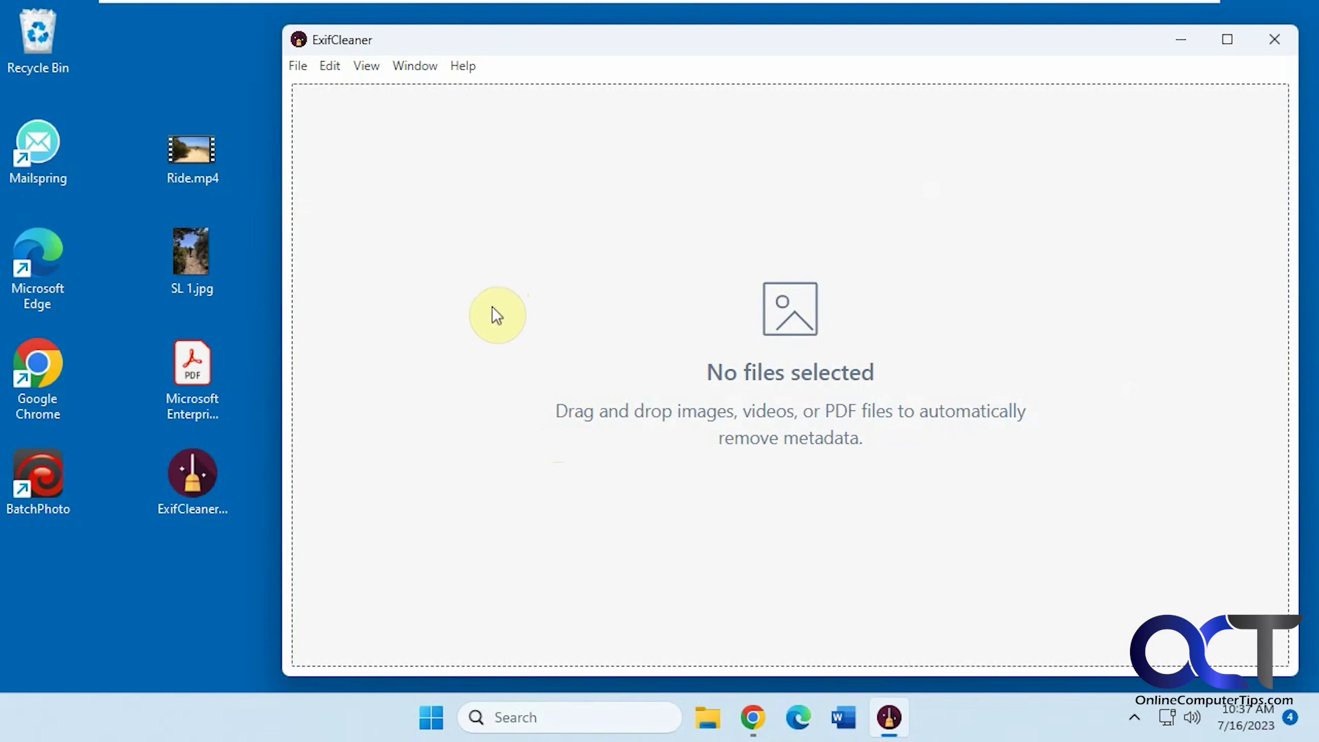
# Select SL 1.jpg on the desktop and bring up its context menu
pyautogui.click(188, 266)
pyautogui.rightClick(188, 266)
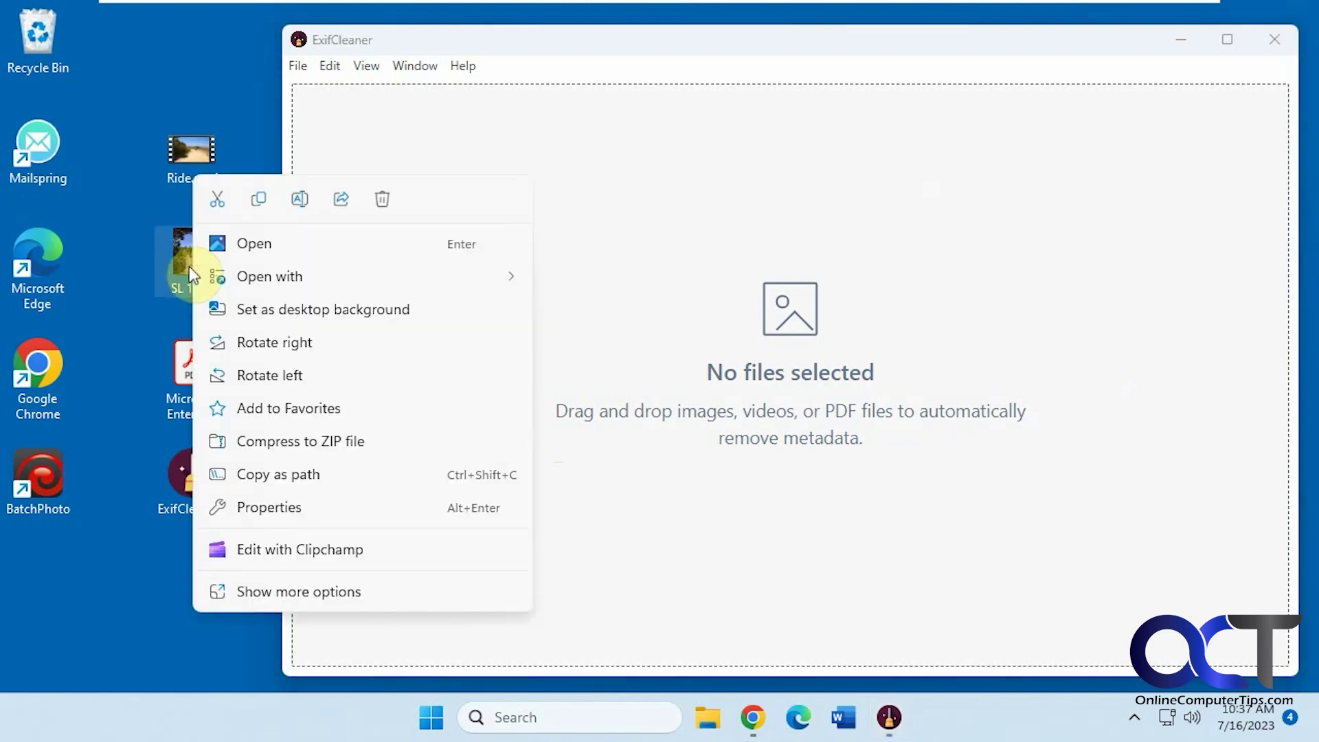
# Open SL 1.jpg's Details and review its rating, Mountain Biking subject and 1080 x 1440 dimensions
pyautogui.click(281, 500)
pyautogui.click(302, 217)
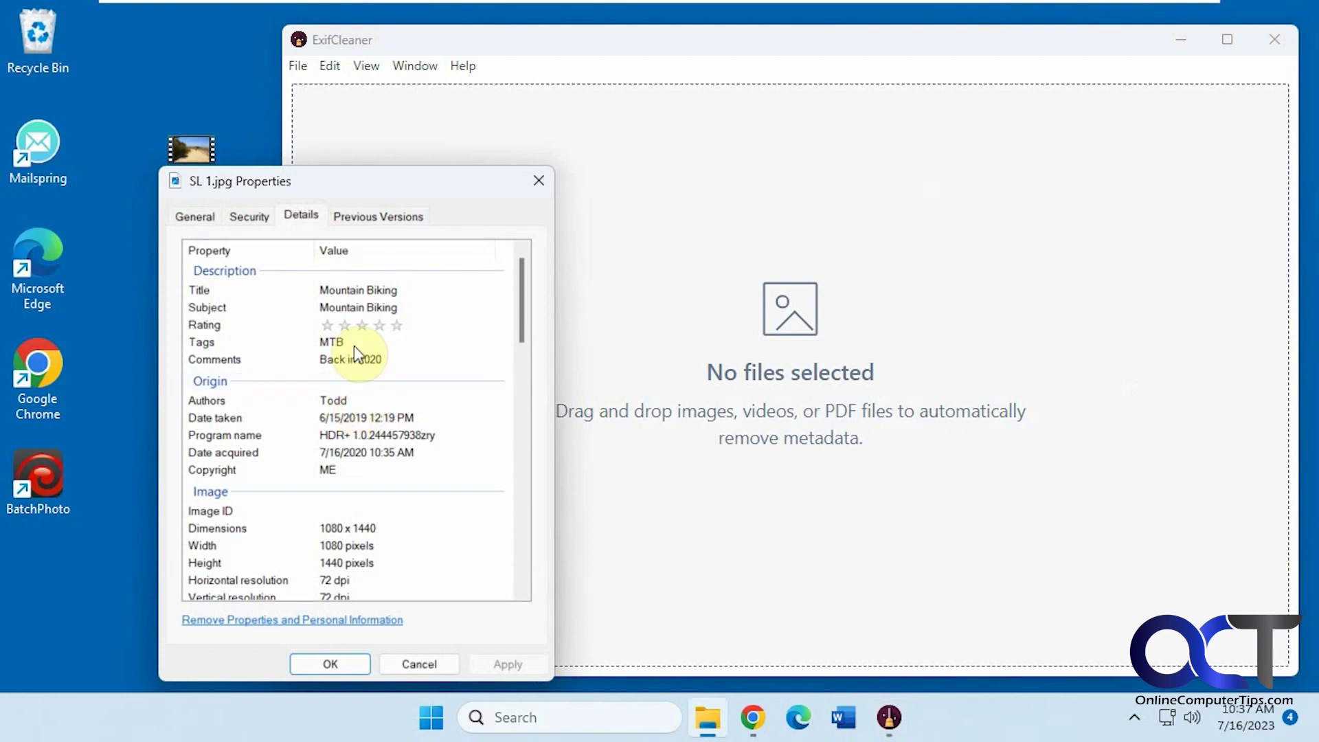
pyautogui.click(394, 327)
pyautogui.click(379, 307)
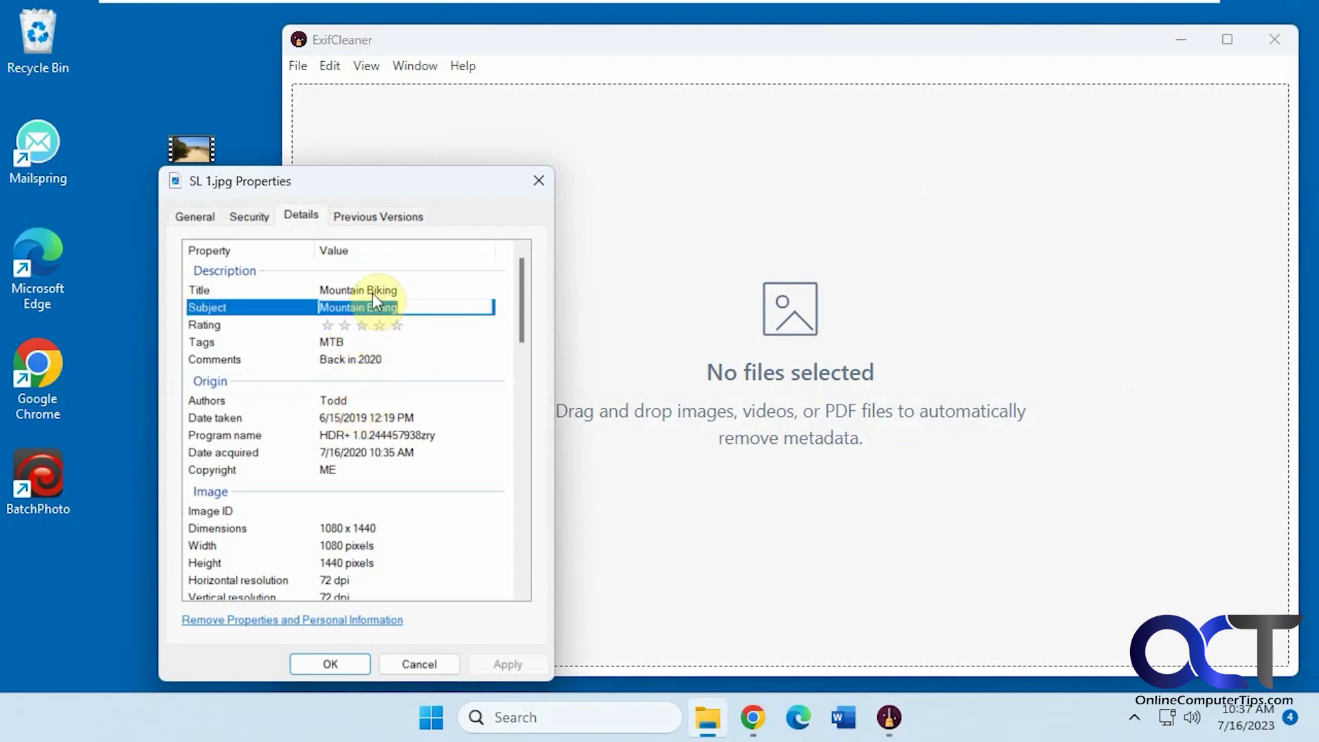
pyautogui.scroll(-1, 401, 458)
pyautogui.click(354, 472)
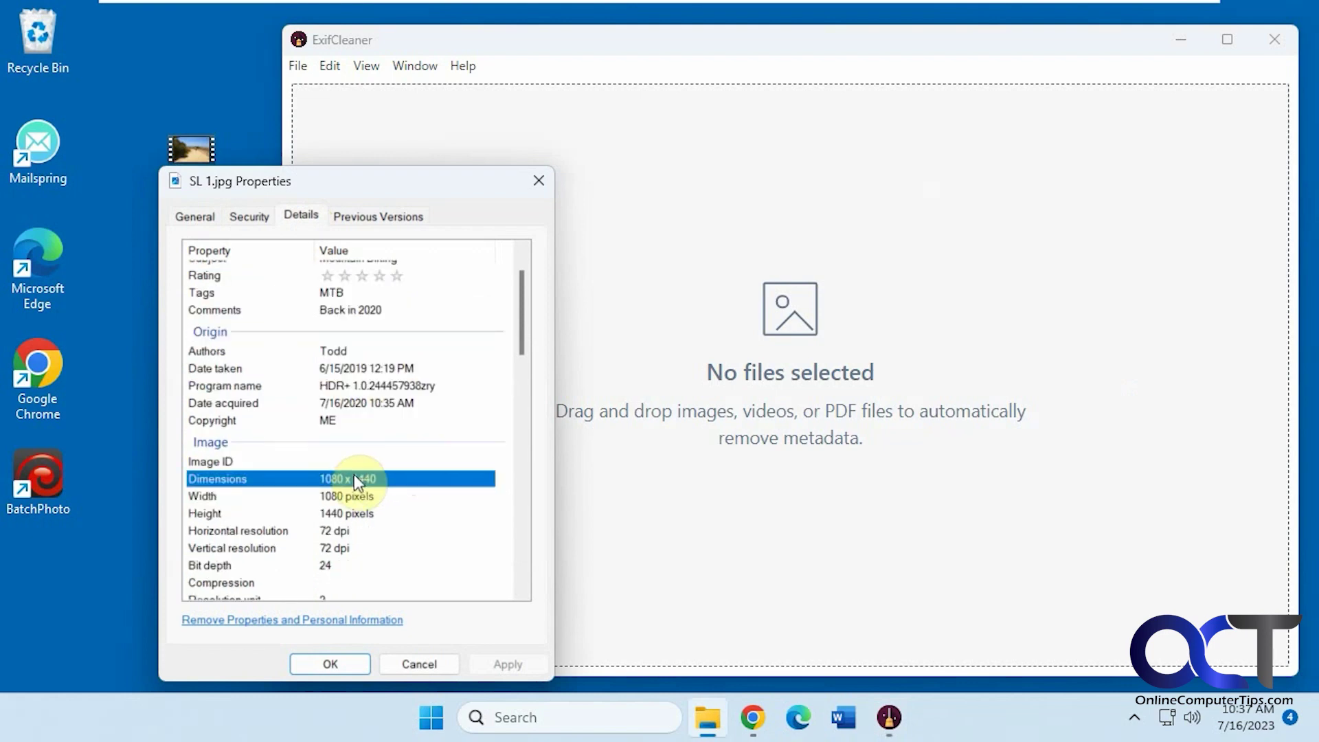
pyautogui.click(355, 495)
# Review the remaining metadata, including File entries, GPS altitude and flash, then close Properties
pyautogui.scroll(-3, 364, 496)
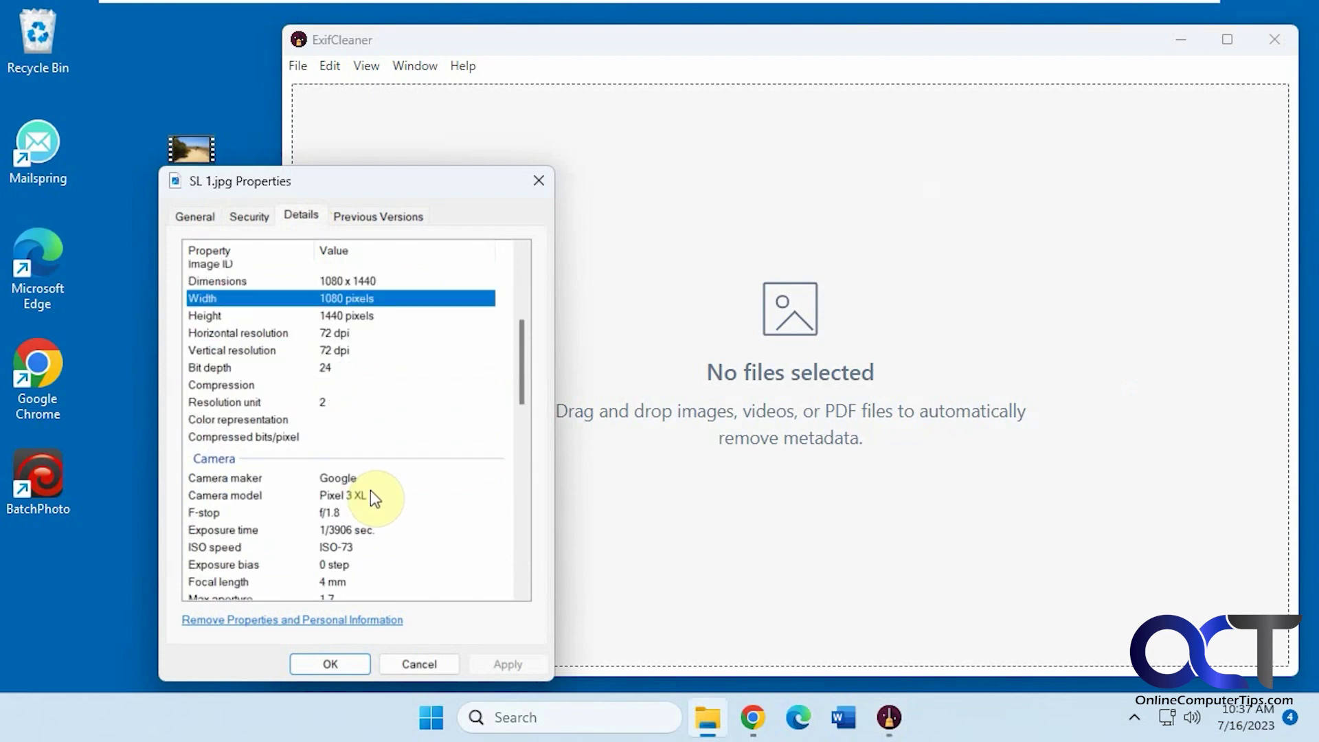
pyautogui.scroll(-4, 381, 477)
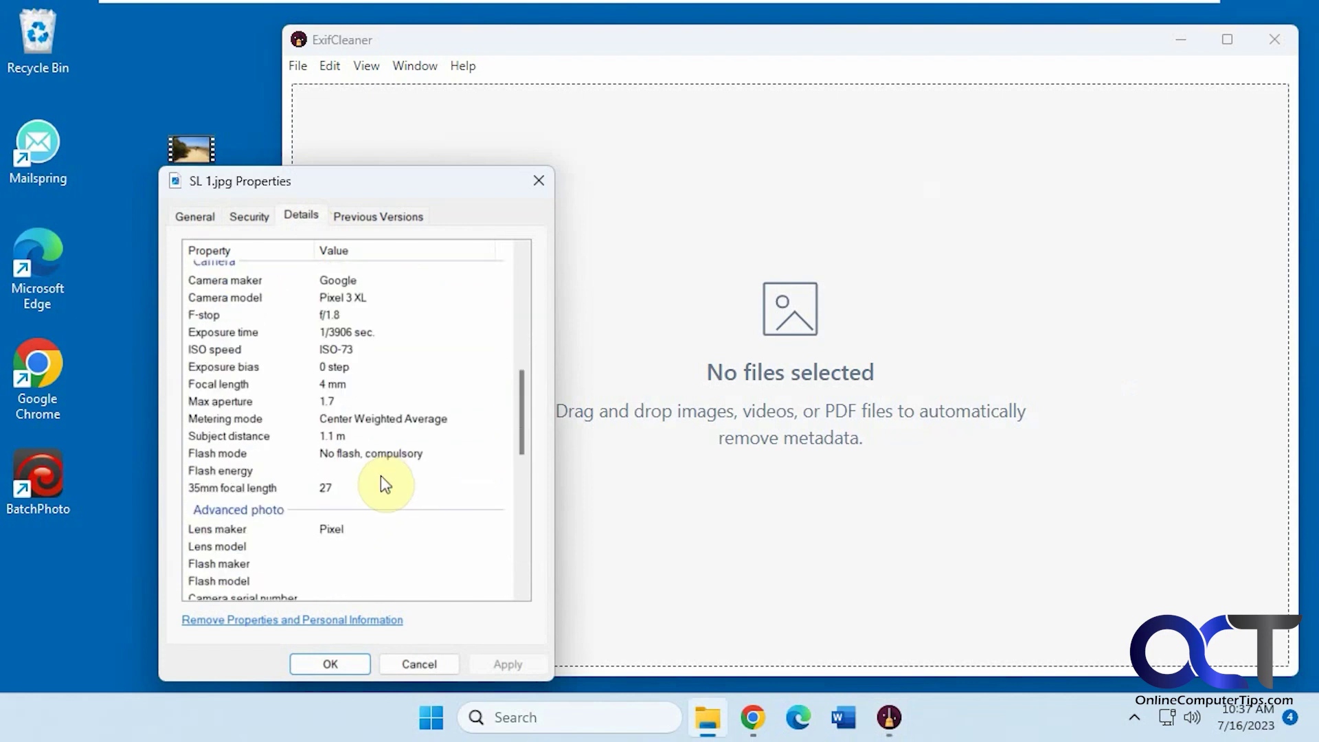
pyautogui.scroll(-6, 380, 475)
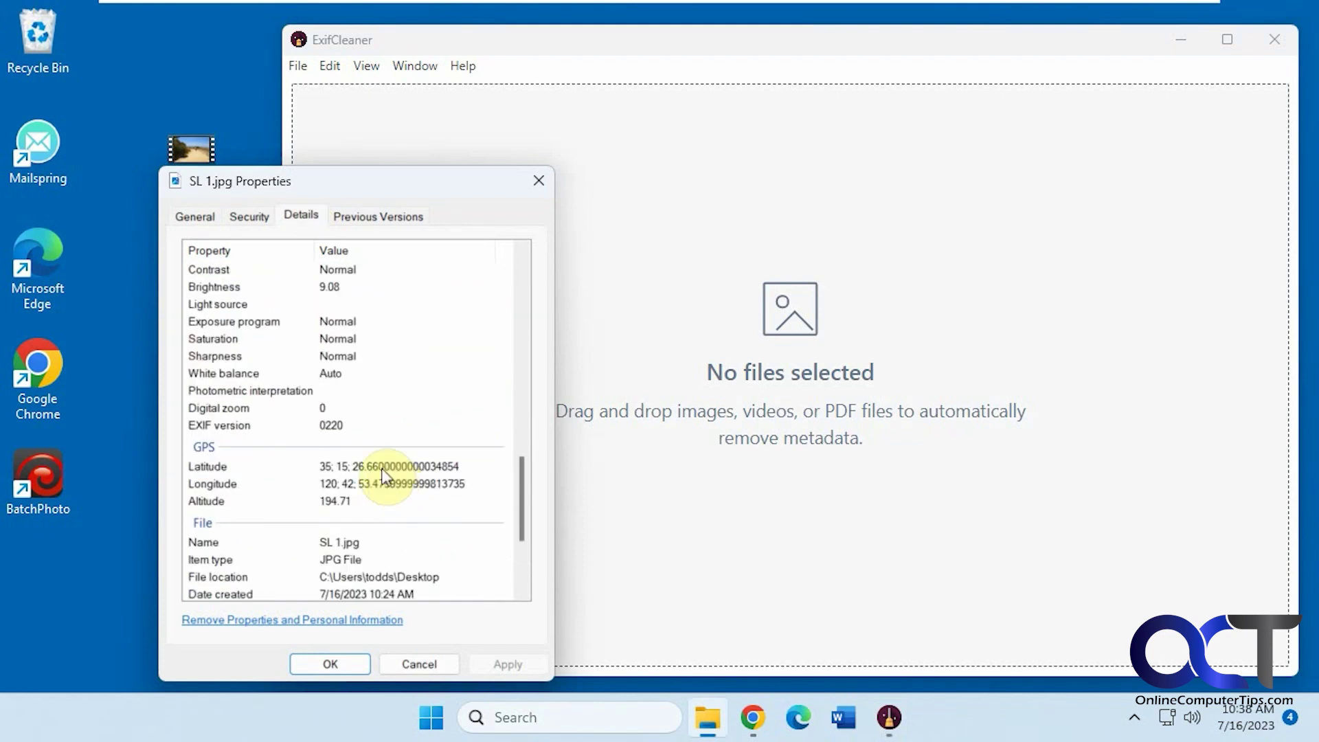
pyautogui.scroll(-3, 383, 474)
pyautogui.moveTo(313, 496); pyautogui.dragTo(344, 449)
pyautogui.scroll(1, 342, 419)
pyautogui.click(341, 378)
pyautogui.scroll(2, 350, 392)
pyautogui.scroll(5, 357, 400)
pyautogui.click(335, 357)
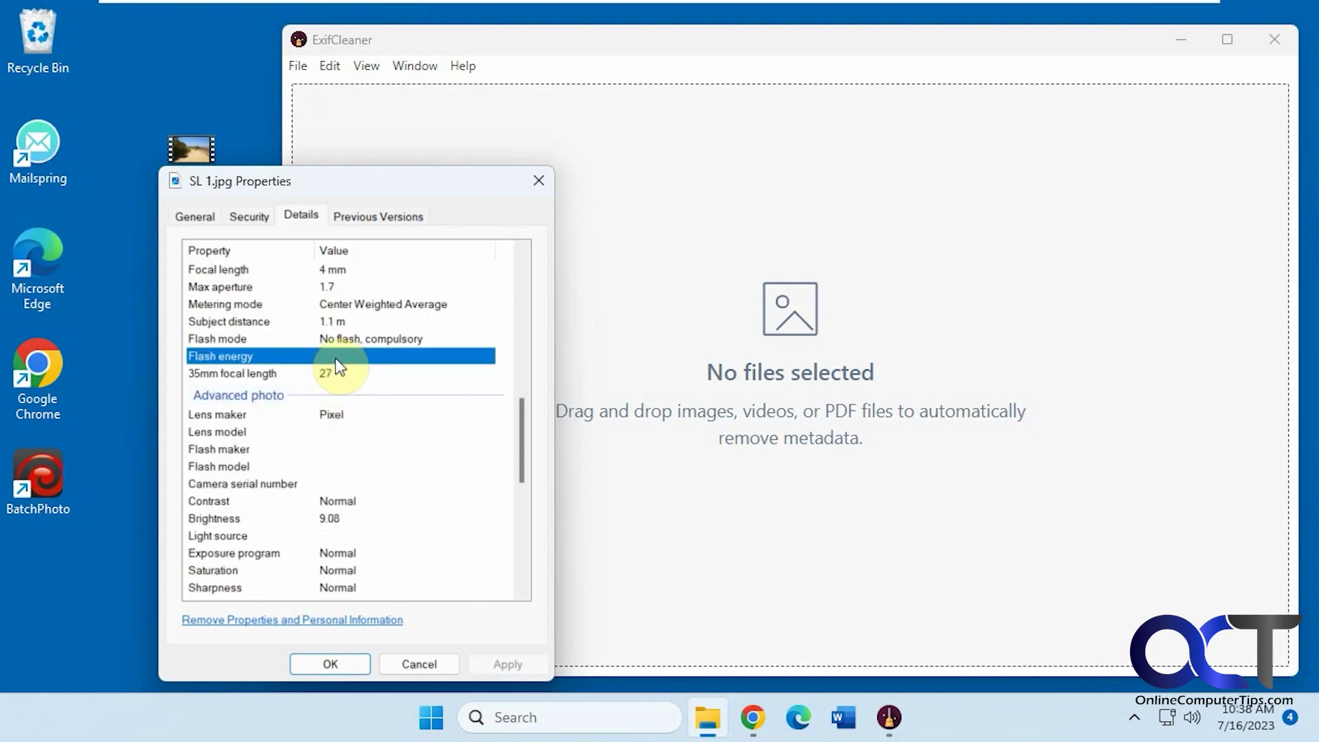
pyautogui.scroll(10, 368, 385)
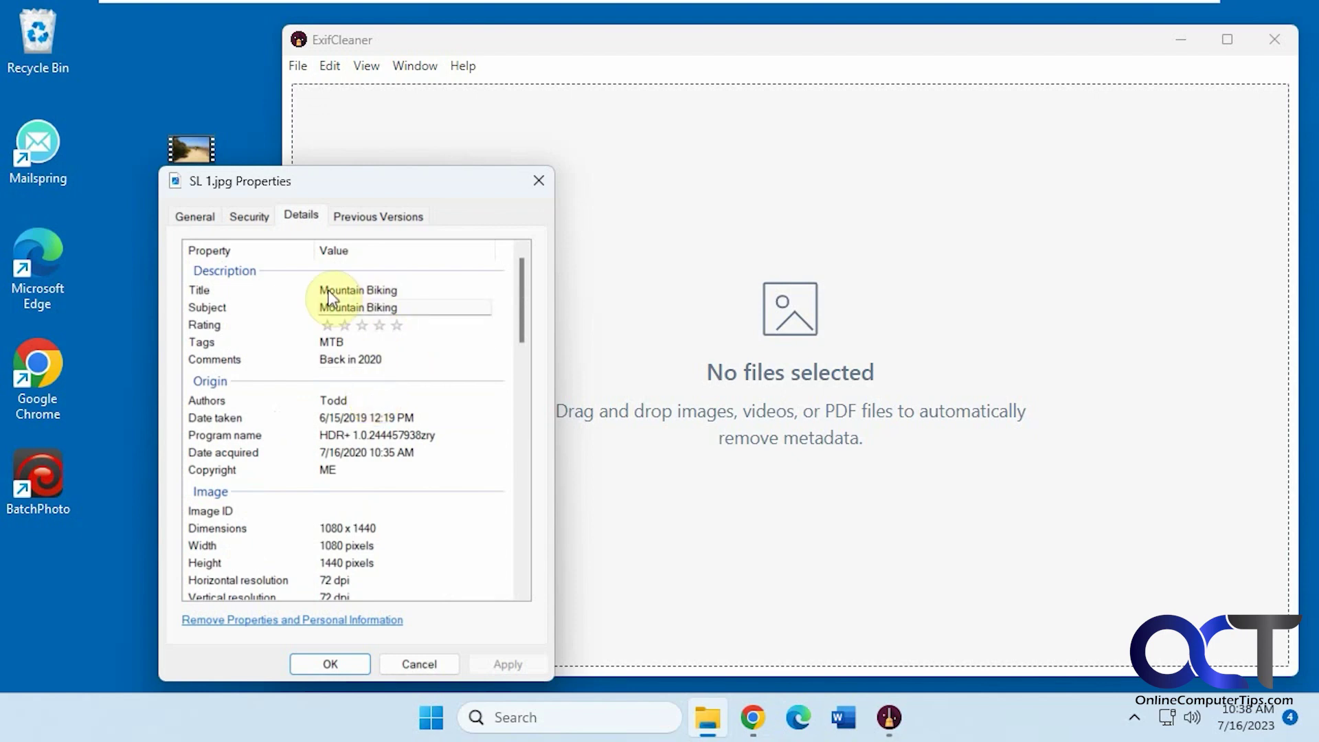
pyautogui.click(347, 661)
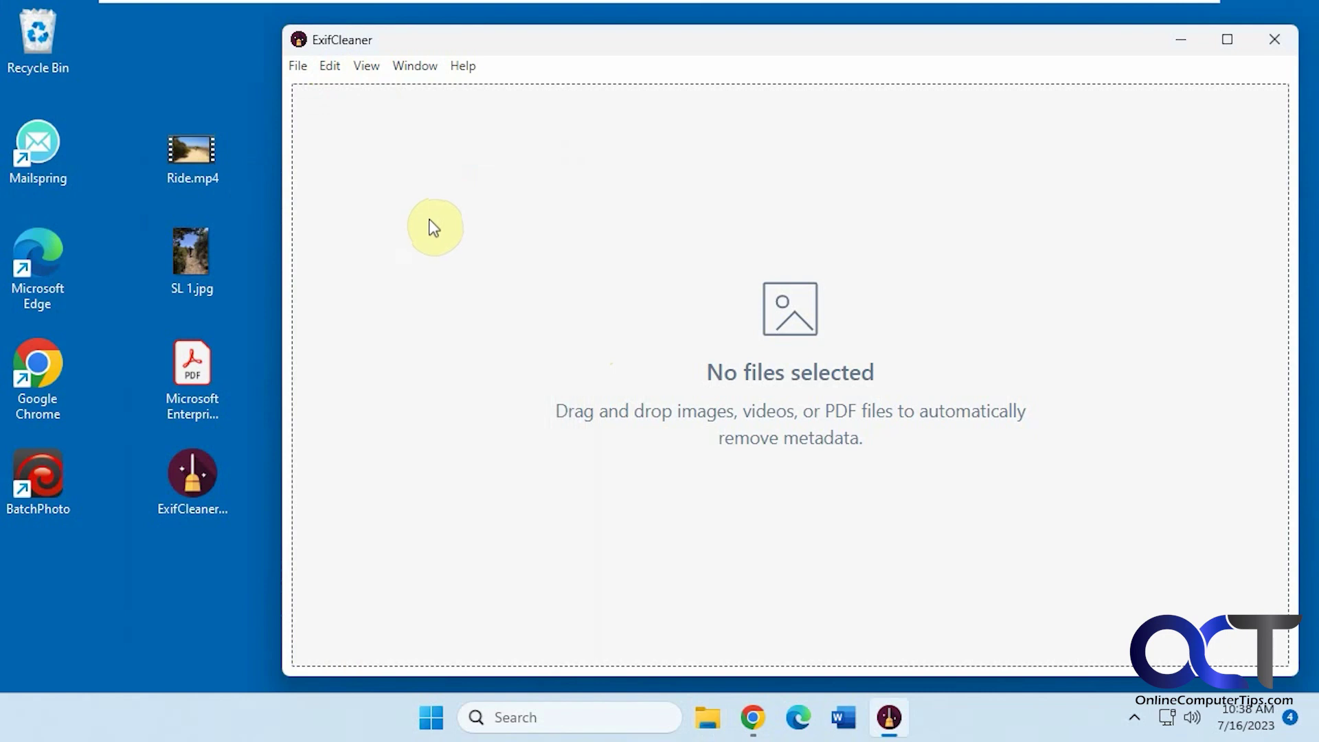
pyautogui.click(191, 475)
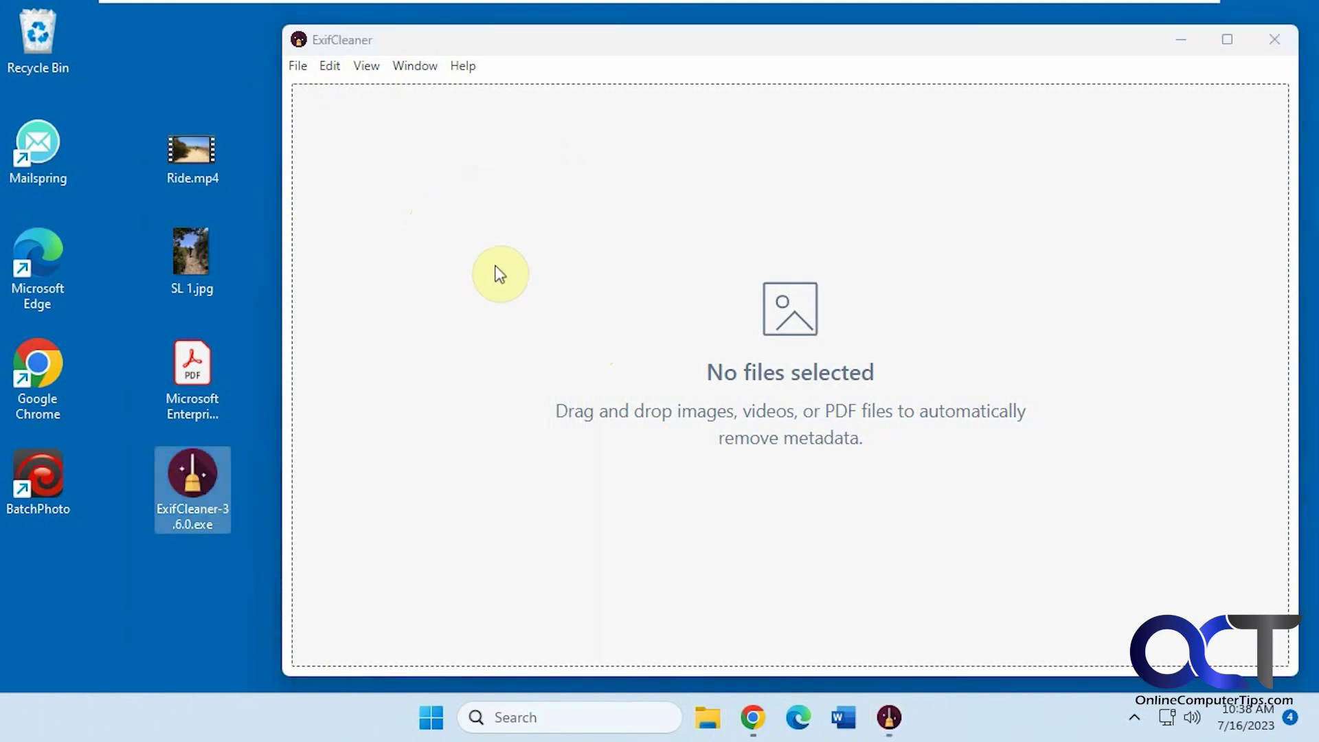
pyautogui.rightClick(201, 274)
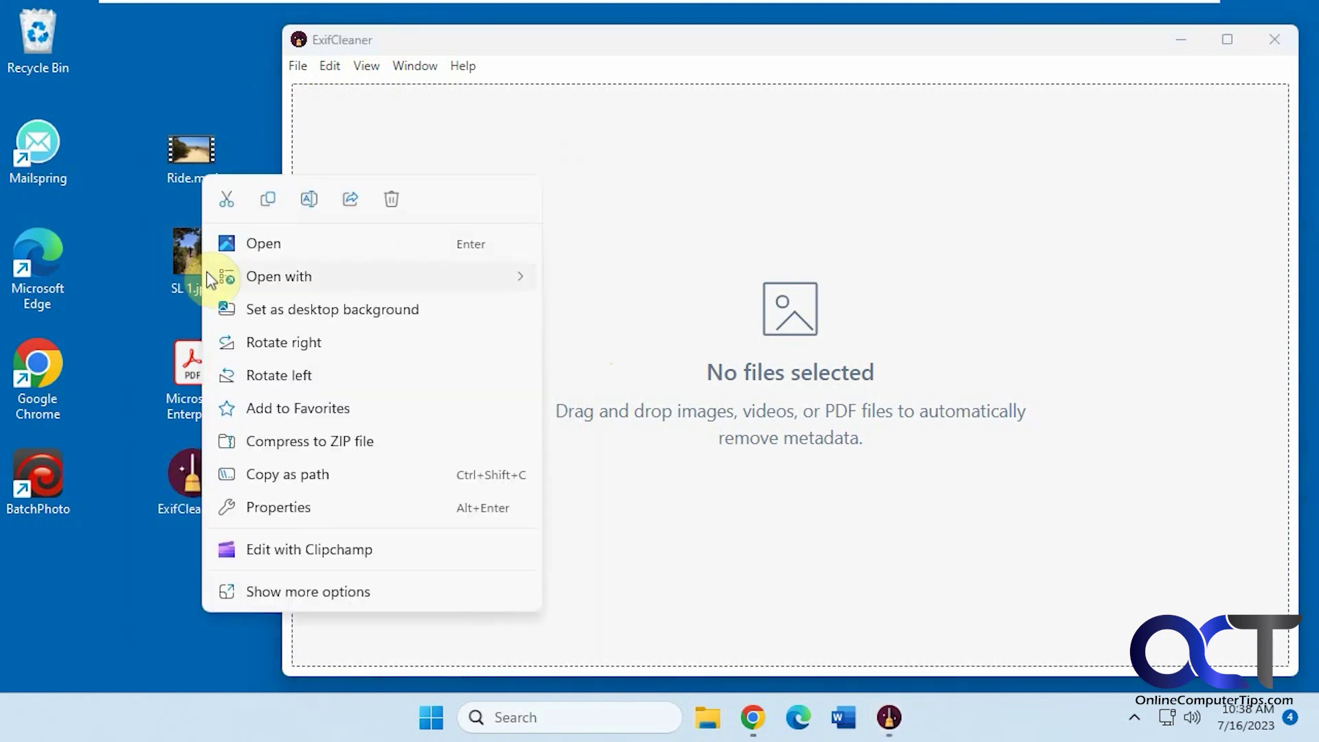
pyautogui.click(340, 504)
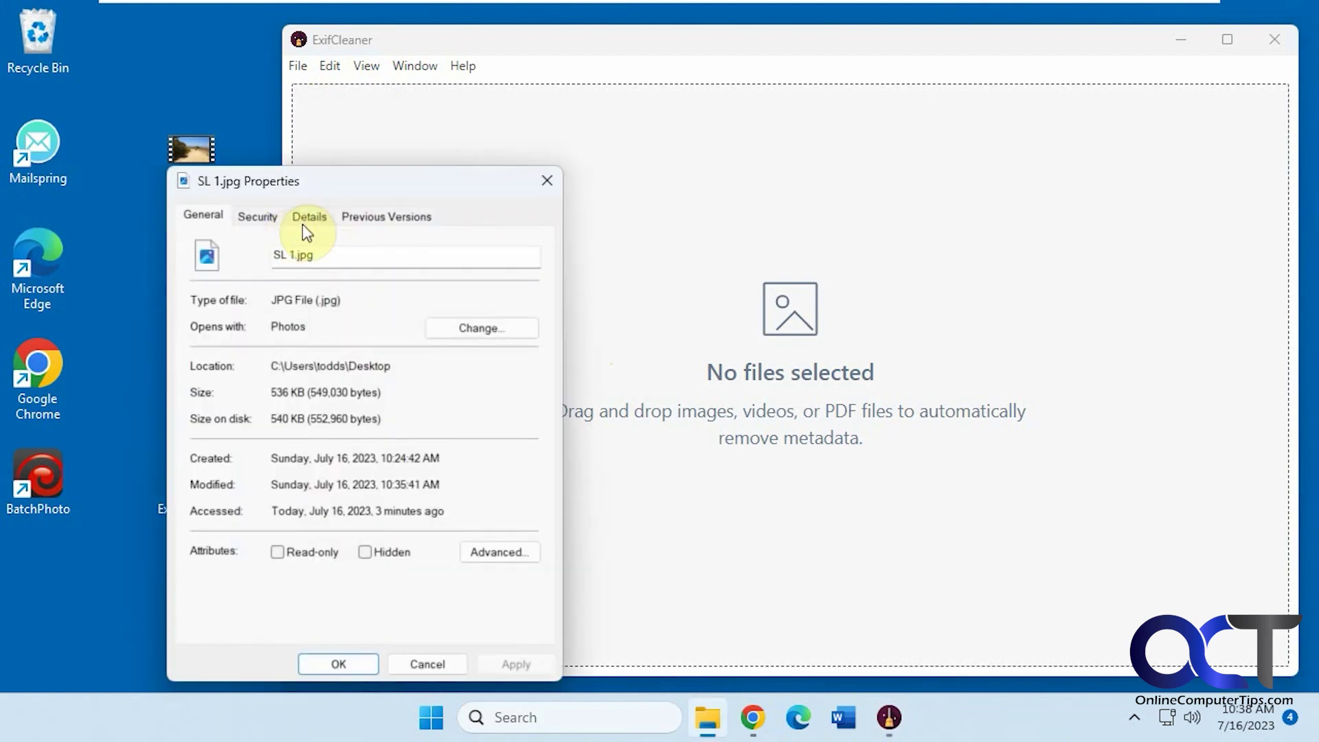
pyautogui.click(304, 225)
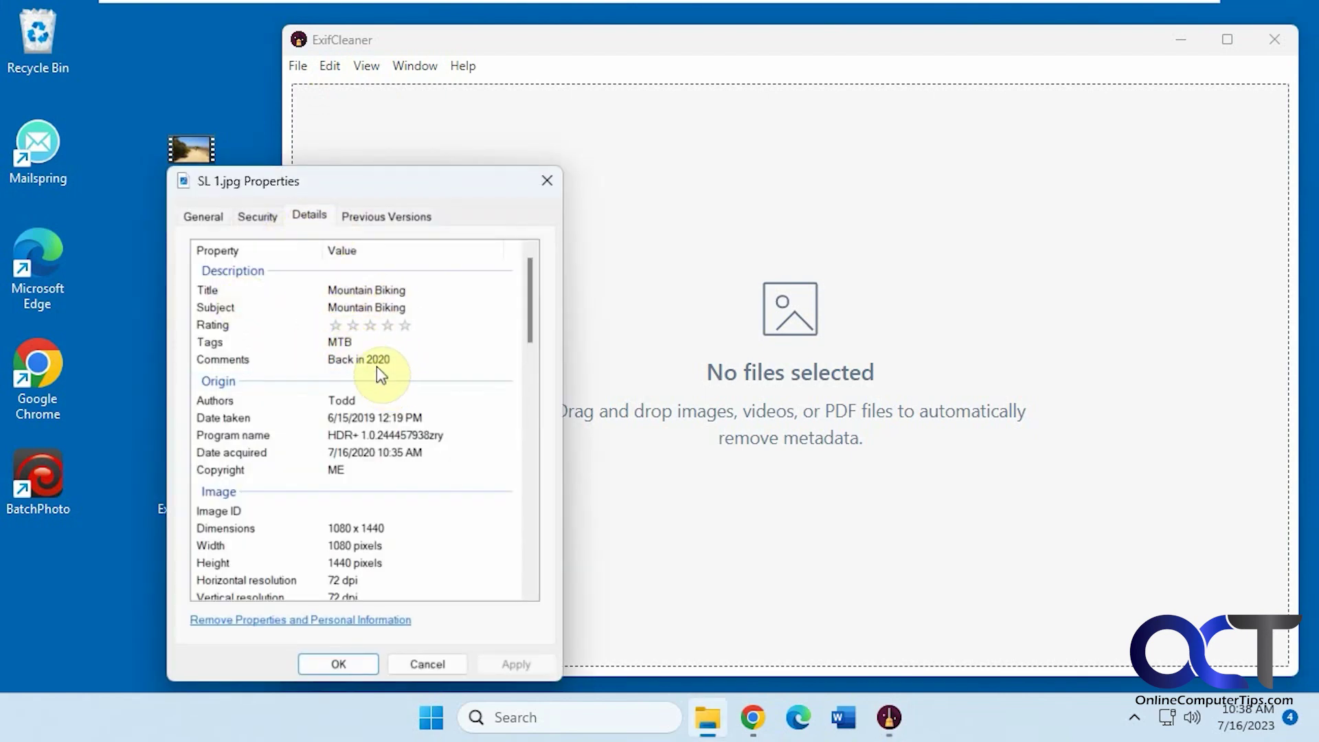
pyautogui.scroll(-2, 371, 371)
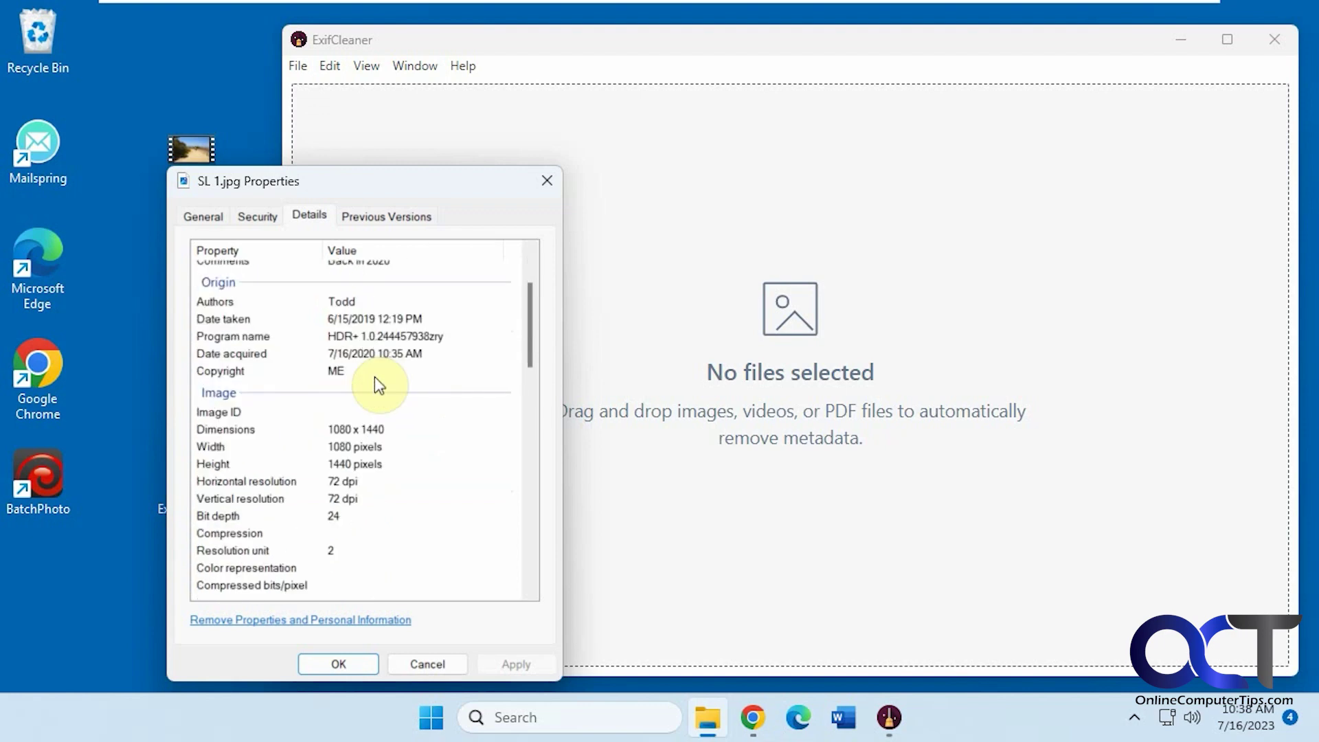
pyautogui.scroll(-10, 377, 387)
pyautogui.scroll(-7, 382, 390)
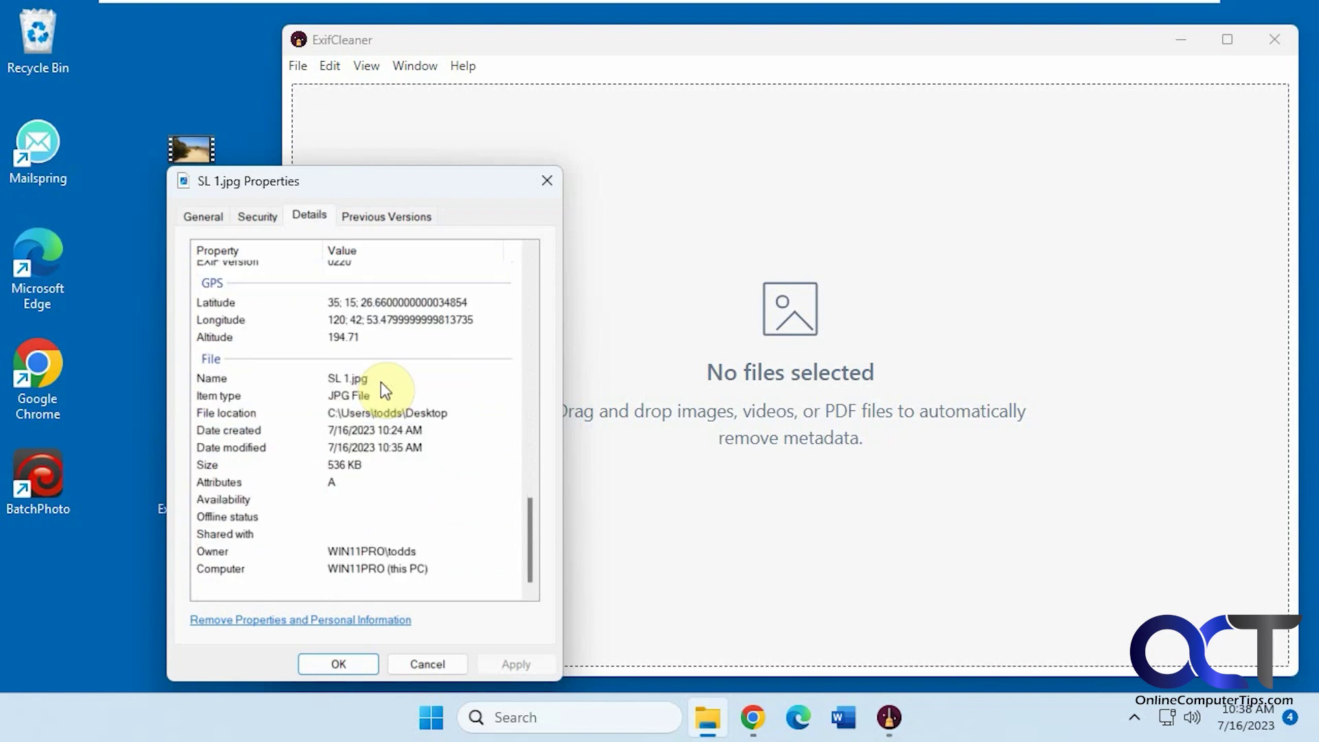
pyautogui.scroll(15, 382, 388)
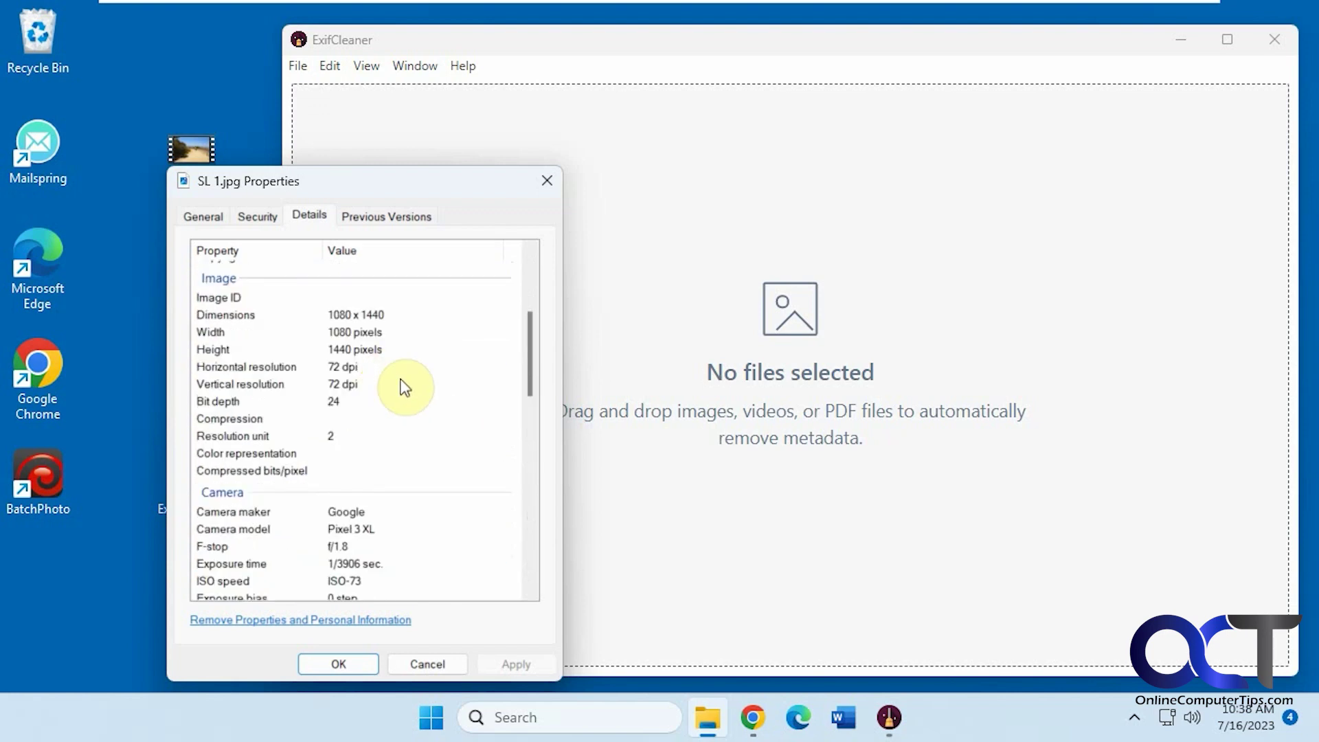
pyautogui.click(547, 181)
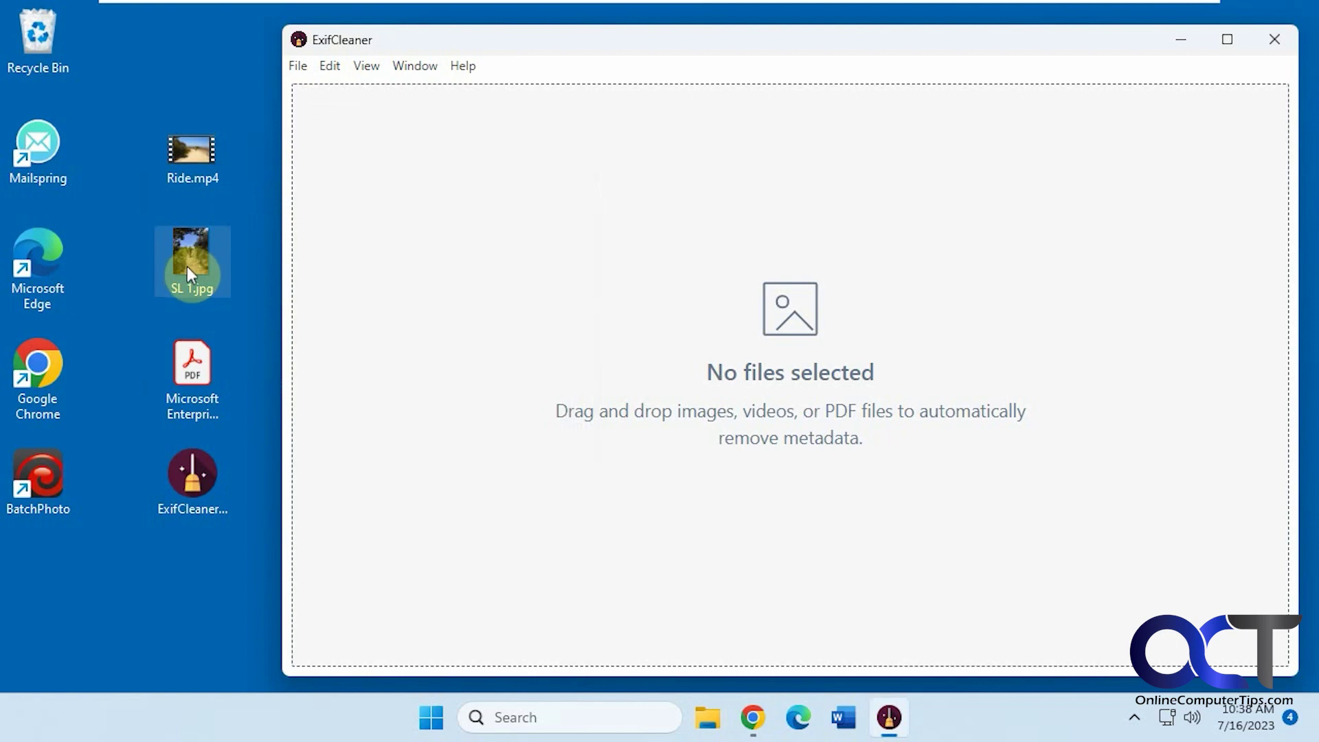
pyautogui.moveTo(187, 267); pyautogui.dragTo(460, 272)
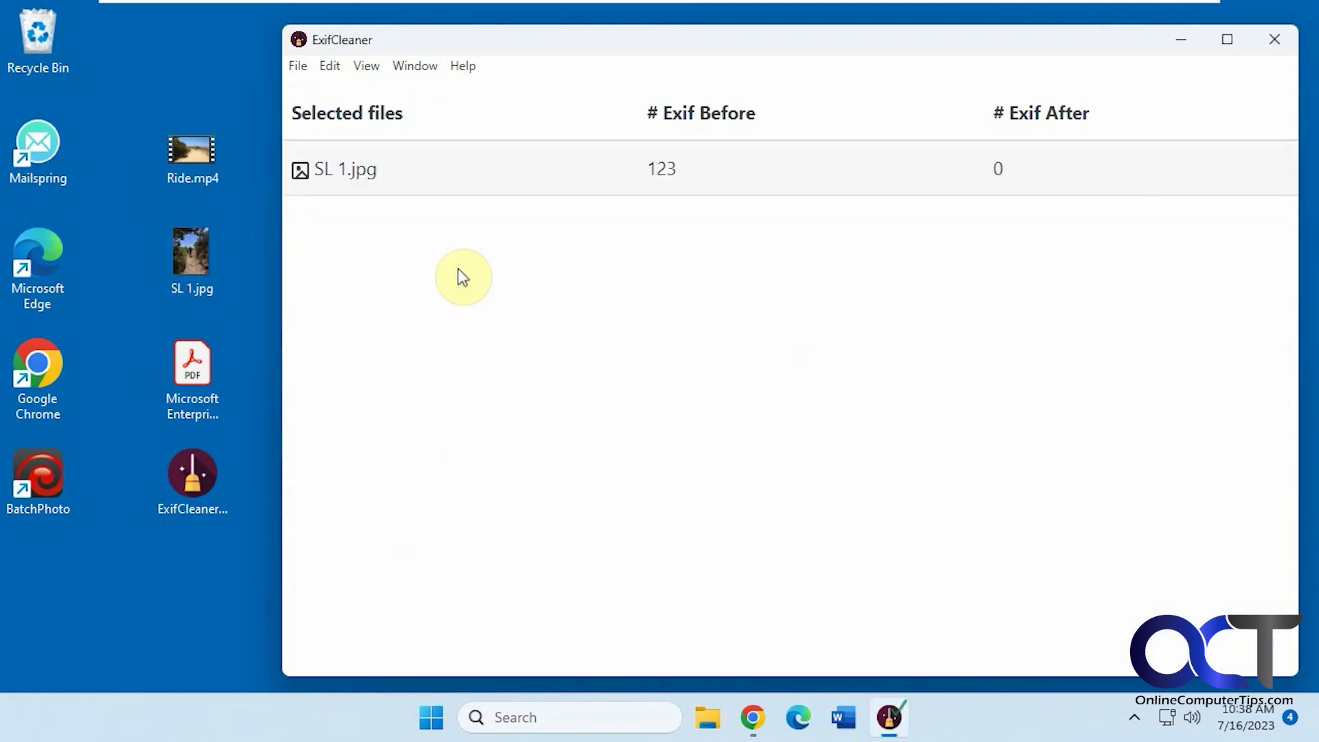
# Check the 123 removed tags for SL 1.jpg, then bring up the cleaned file's context menu
pyautogui.moveTo(655, 172)
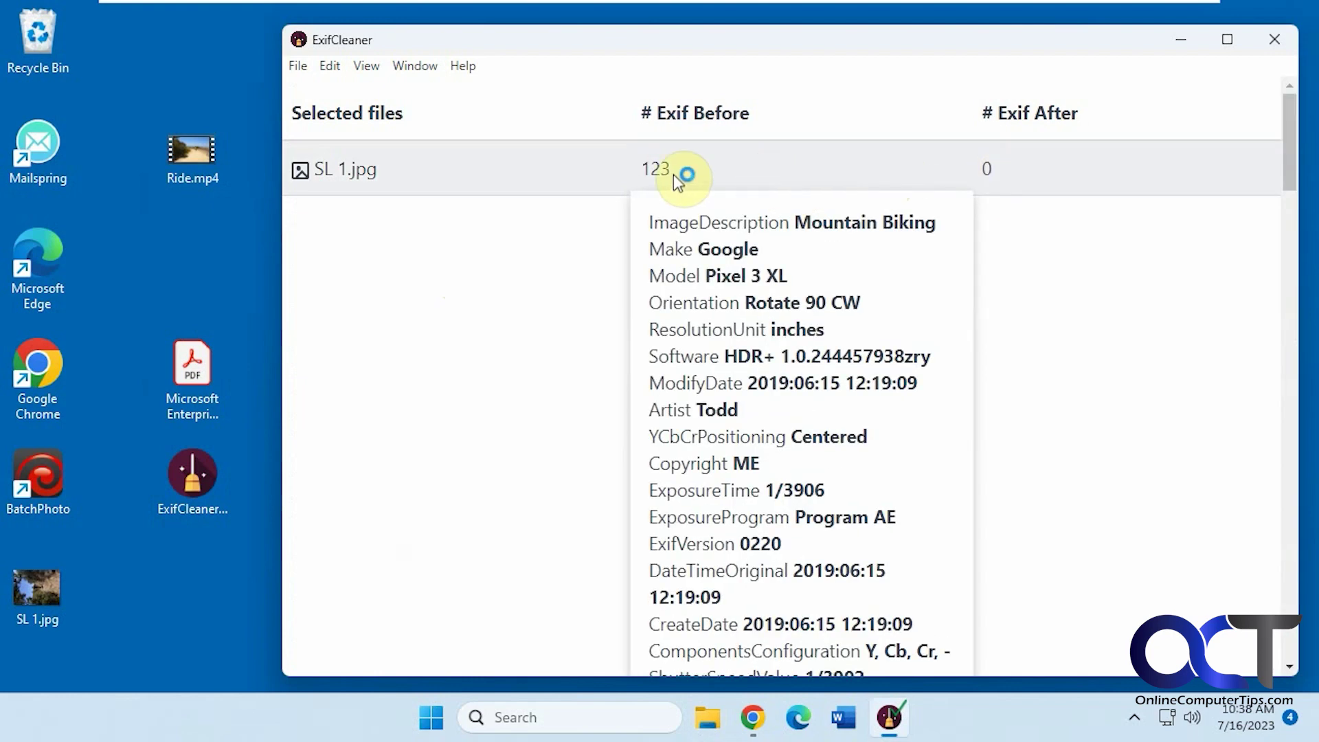
pyautogui.rightClick(45, 598)
pyautogui.click(117, 492)
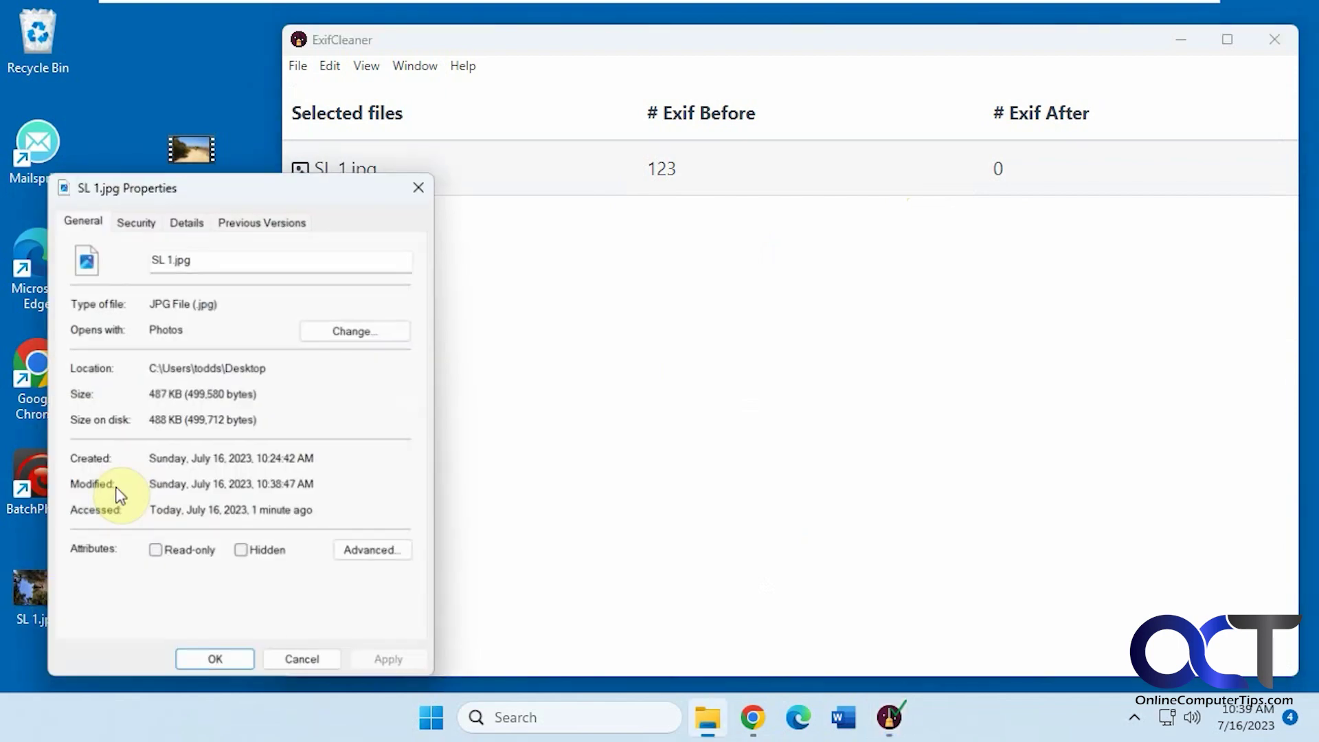
pyautogui.click(184, 215)
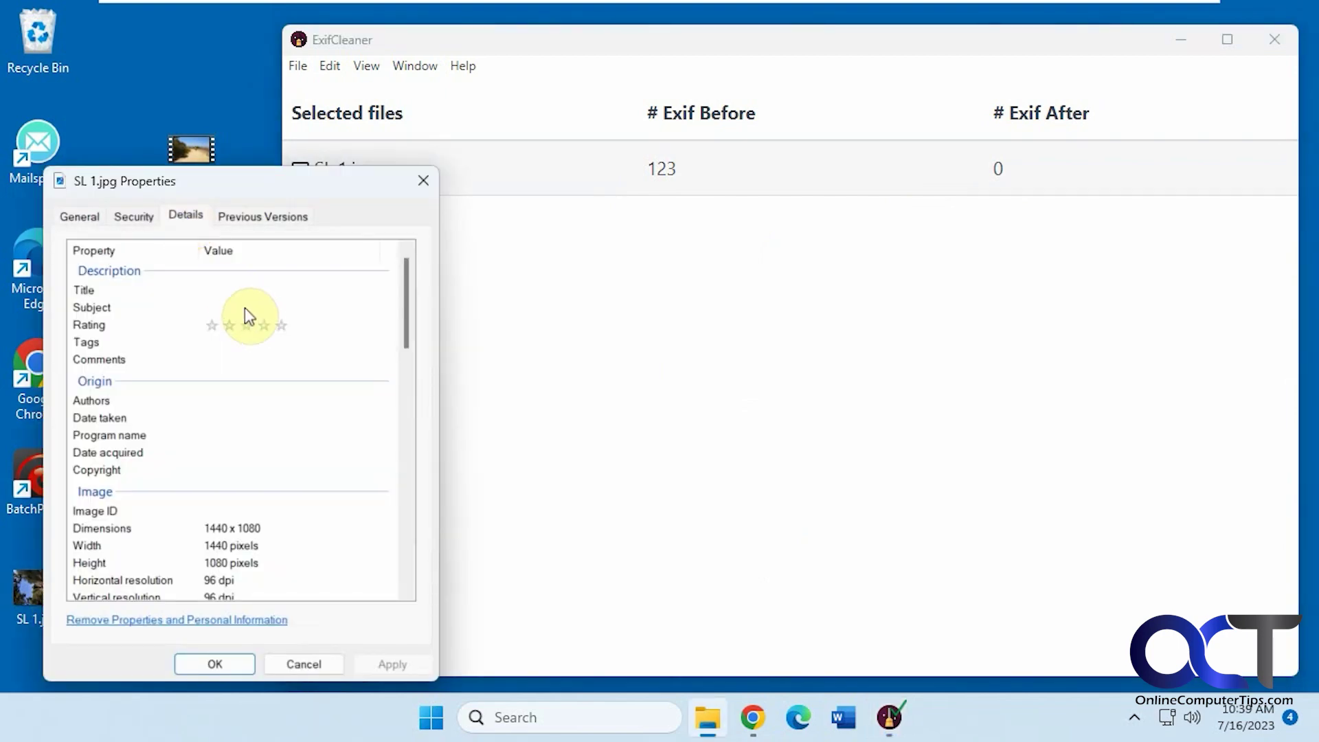
pyautogui.scroll(-2, 261, 323)
pyautogui.scroll(-2, 261, 323)
pyautogui.click(250, 331)
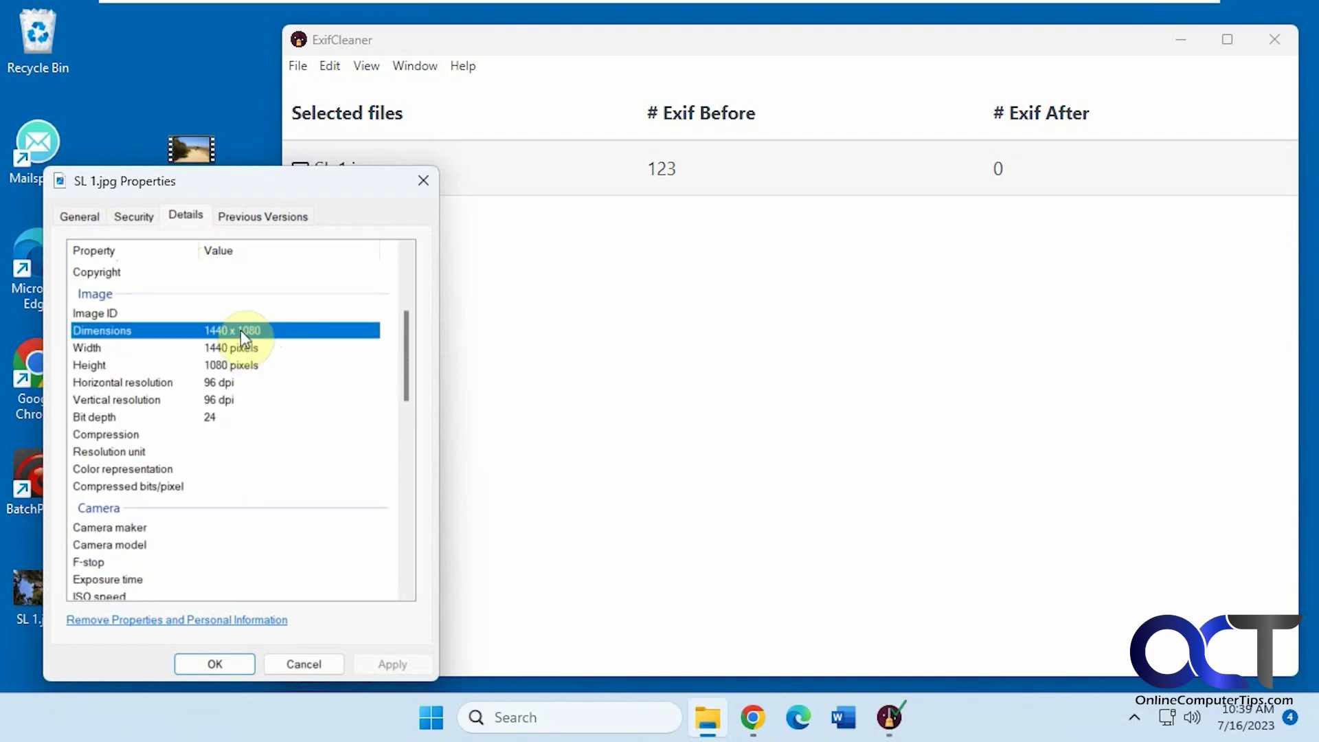
pyautogui.scroll(-4, 241, 371)
pyautogui.scroll(-9, 242, 377)
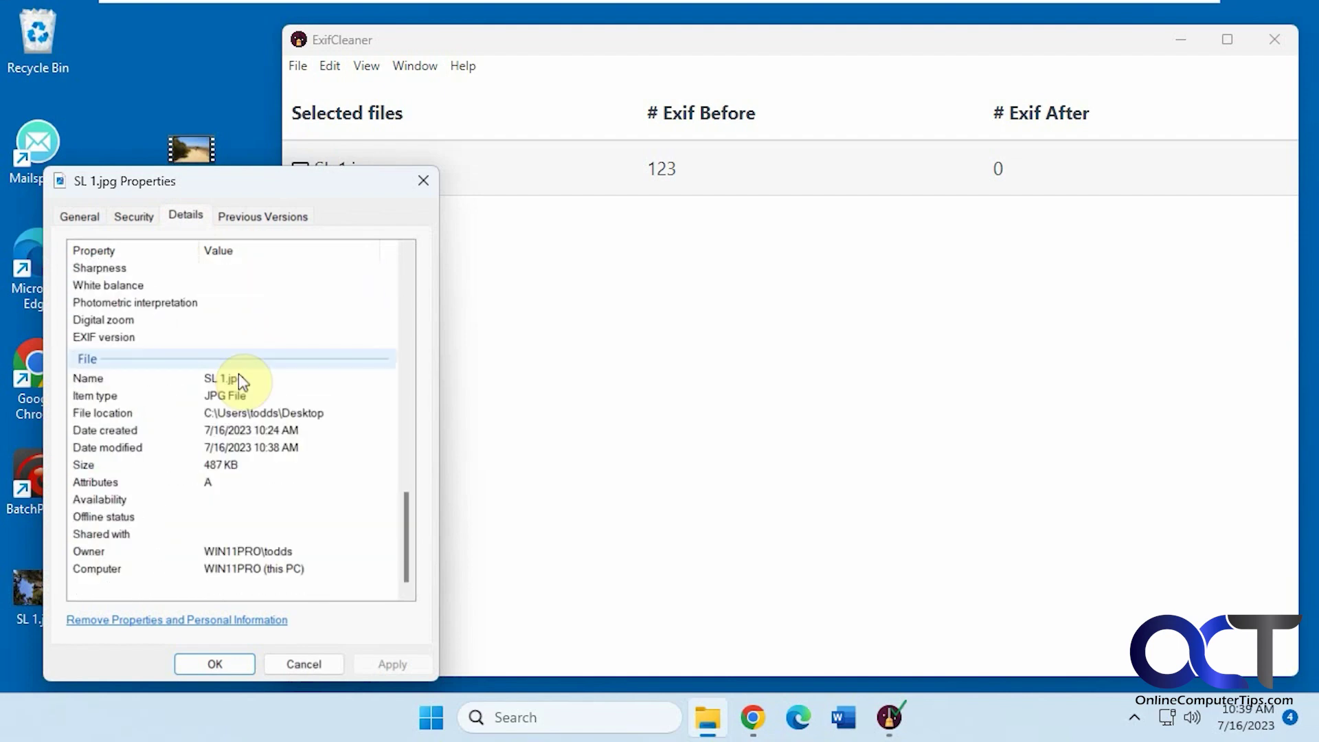
pyautogui.scroll(5, 237, 377)
pyautogui.scroll(10, 237, 377)
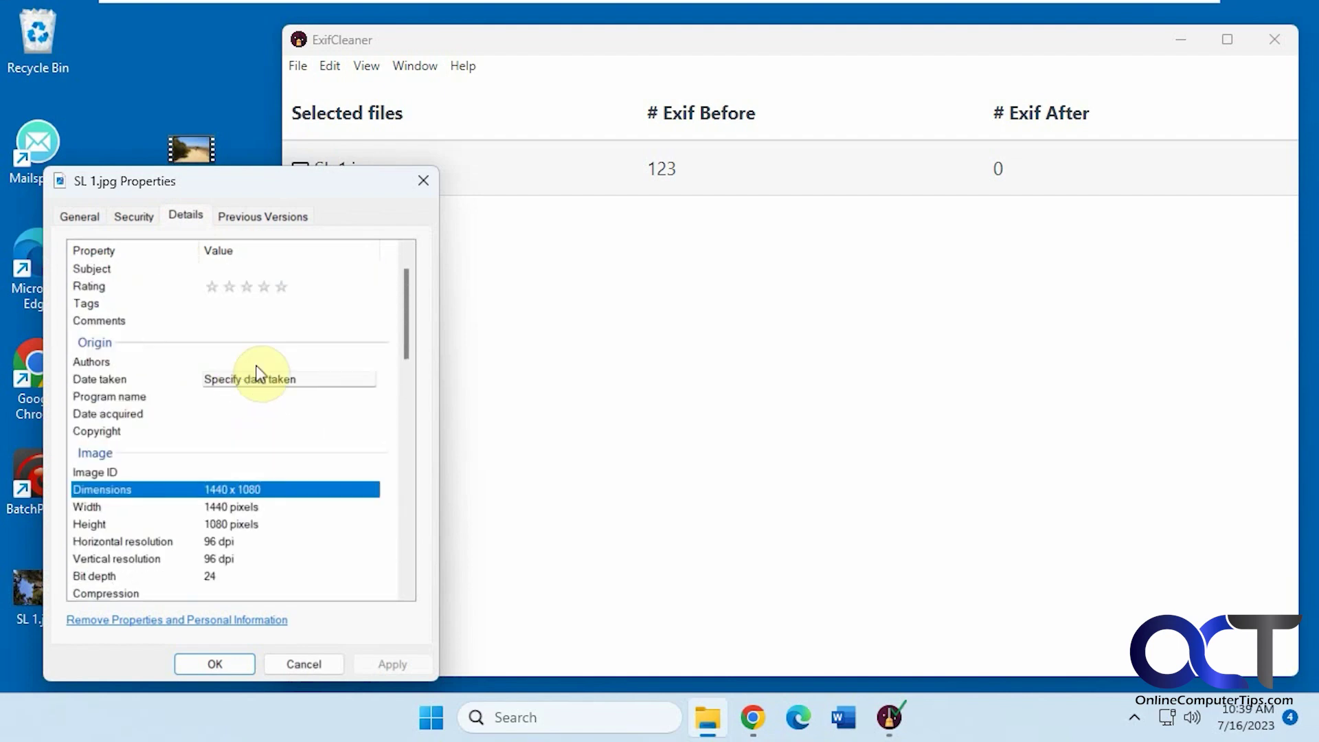
pyautogui.click(423, 182)
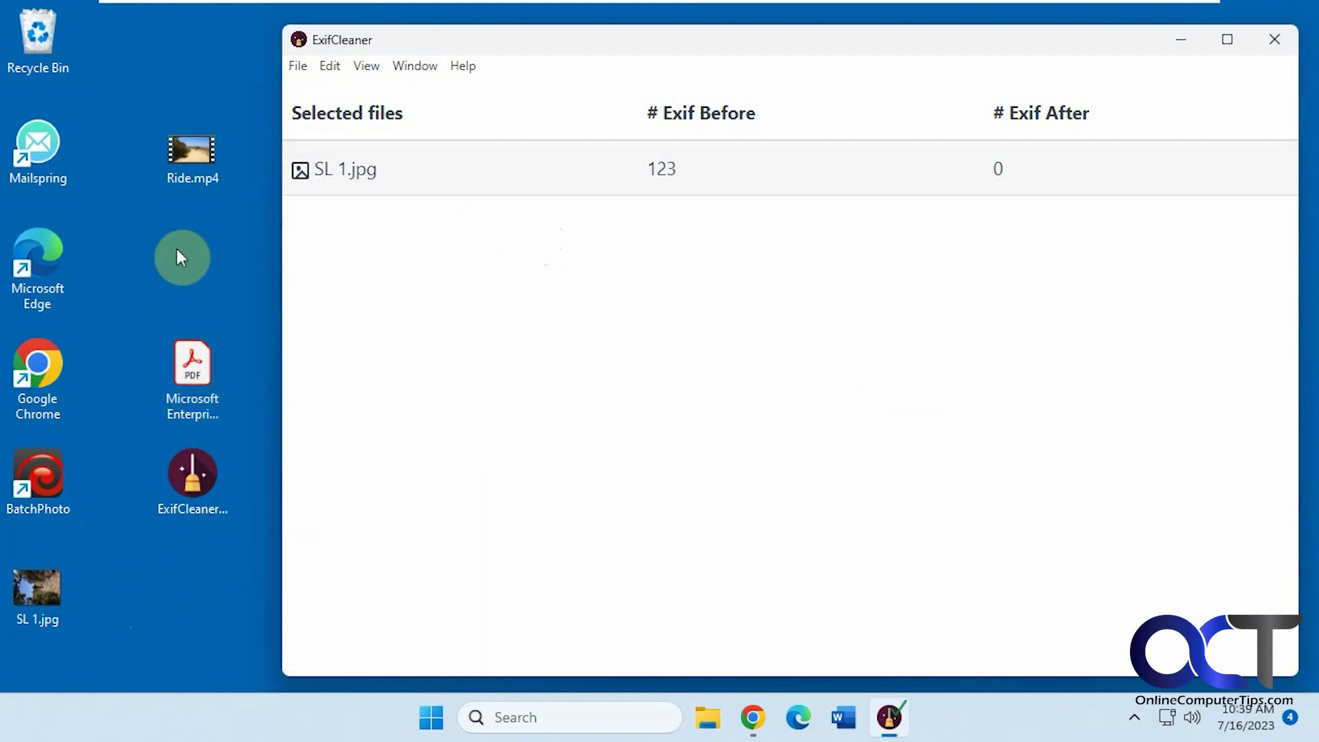
pyautogui.rightClick(190, 167)
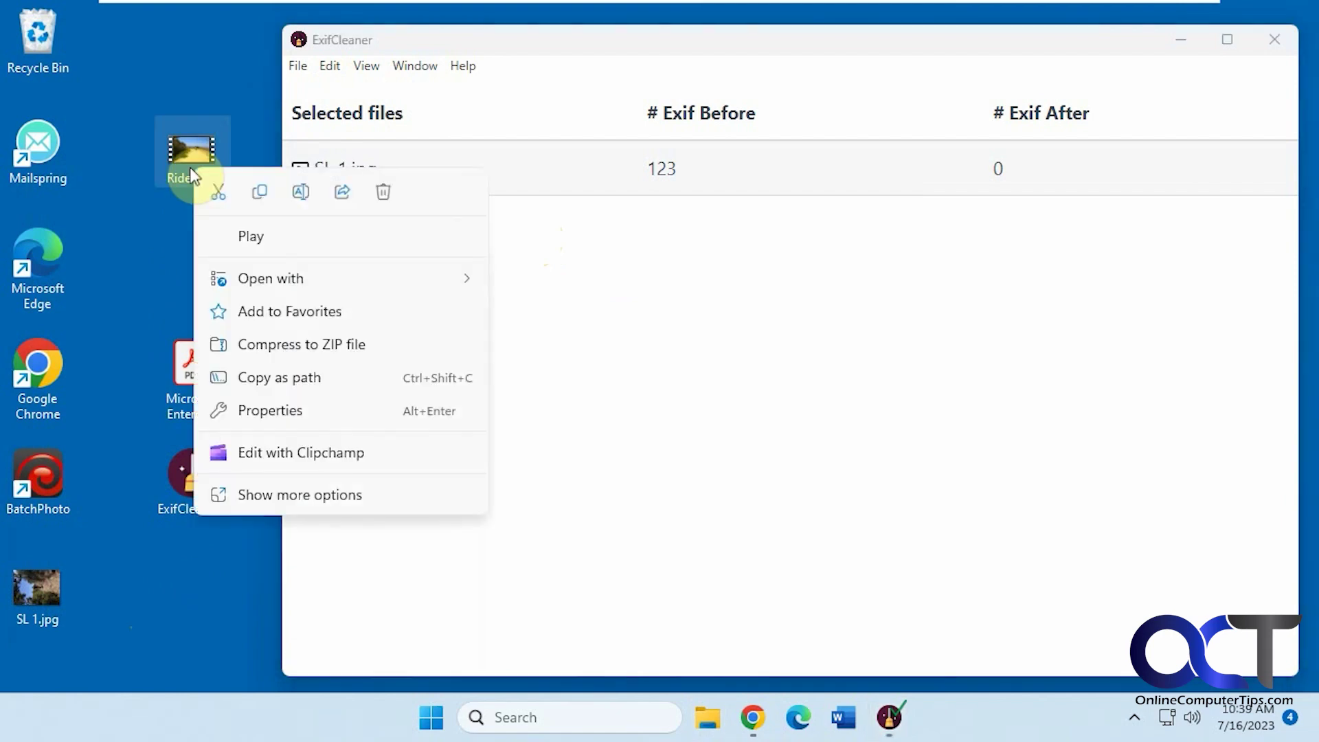
# Review Ride.mp4's Details down to the File section, close them, and drop the video into ExifCleaner
pyautogui.click(283, 409)
pyautogui.click(303, 185)
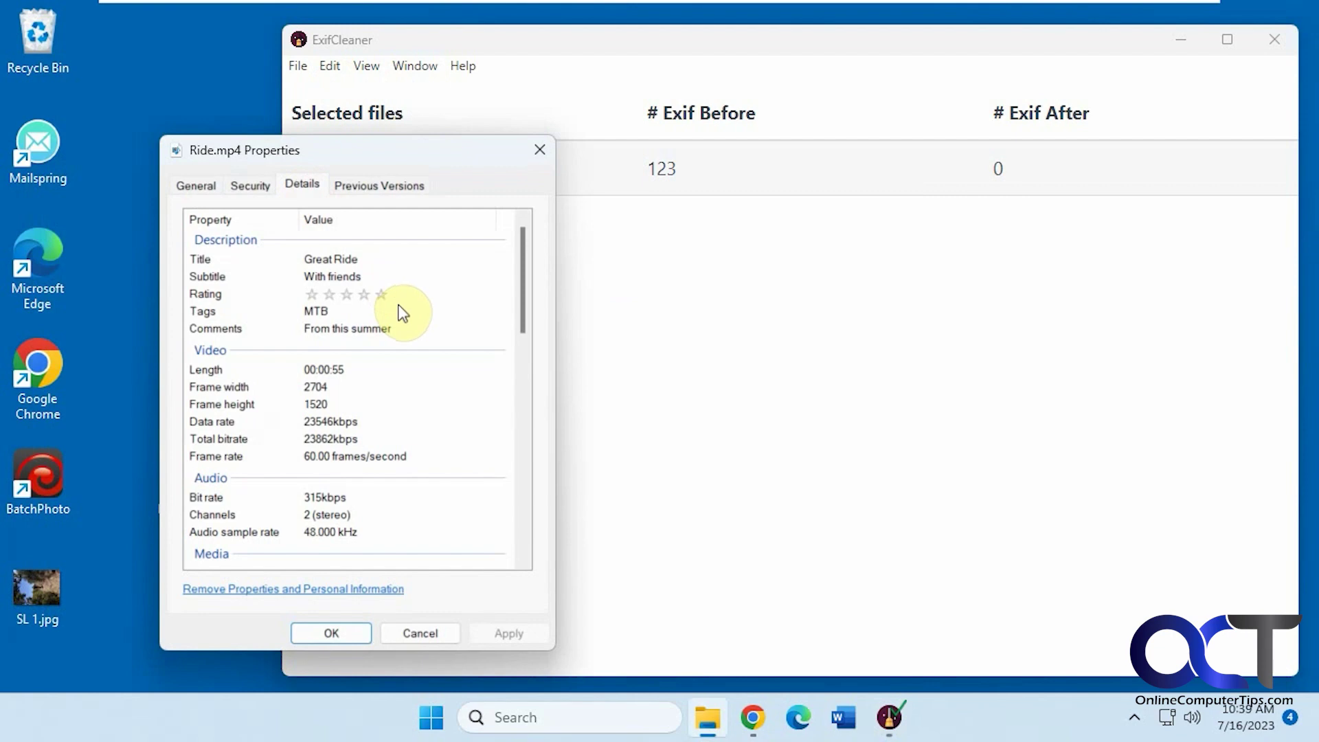
pyautogui.scroll(-5, 403, 313)
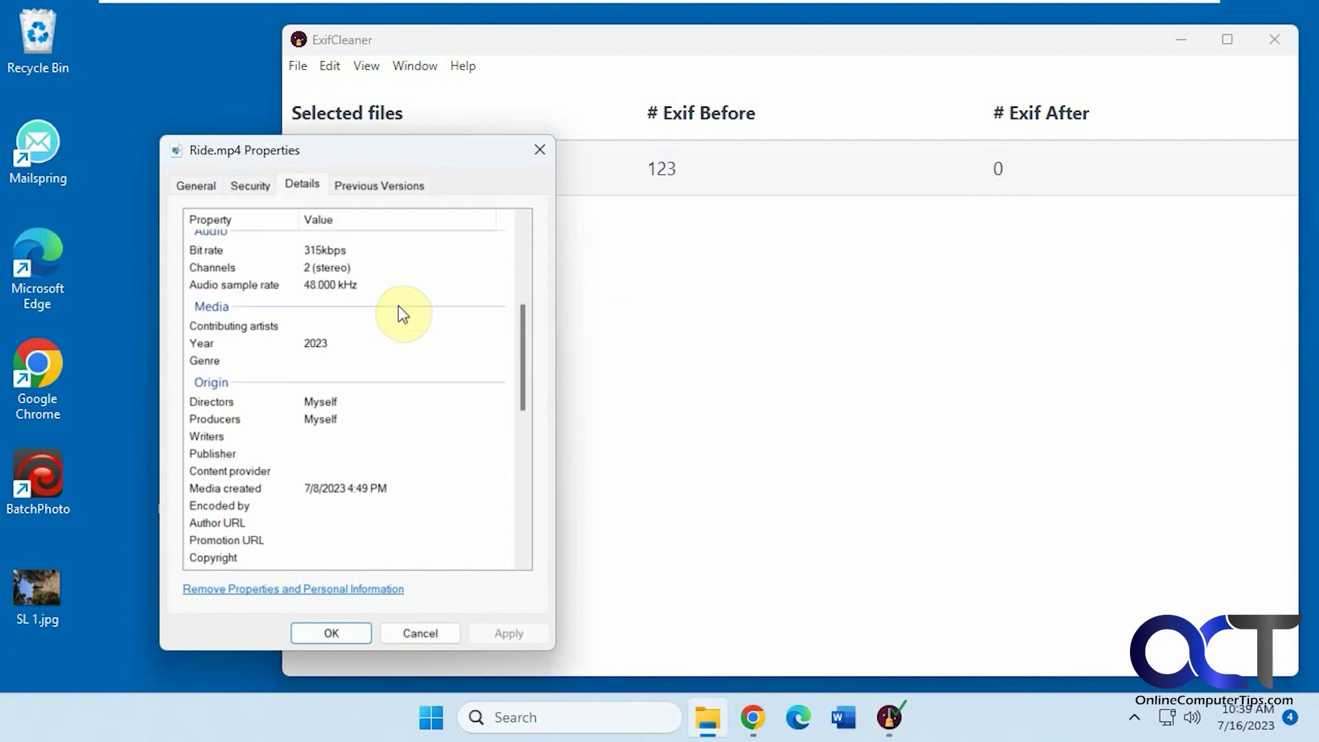
pyautogui.scroll(-1, 362, 407)
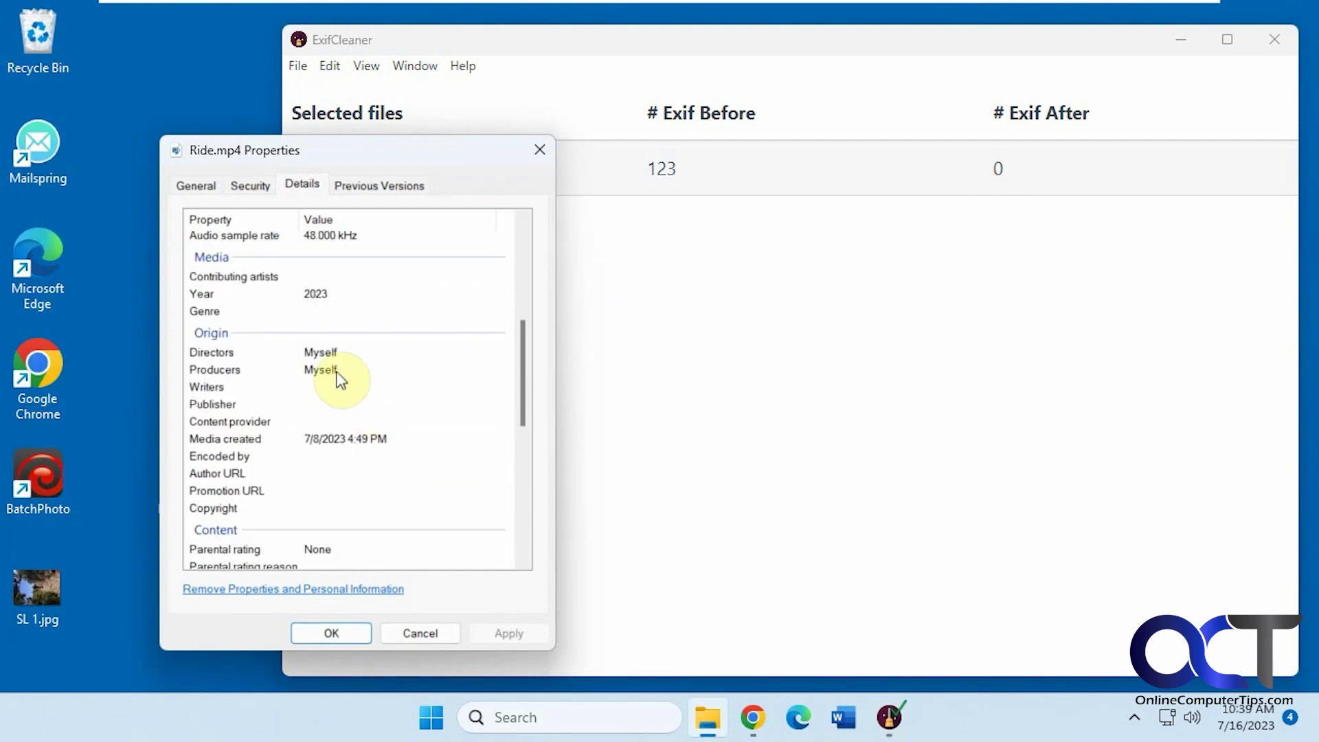
pyautogui.scroll(-2, 370, 377)
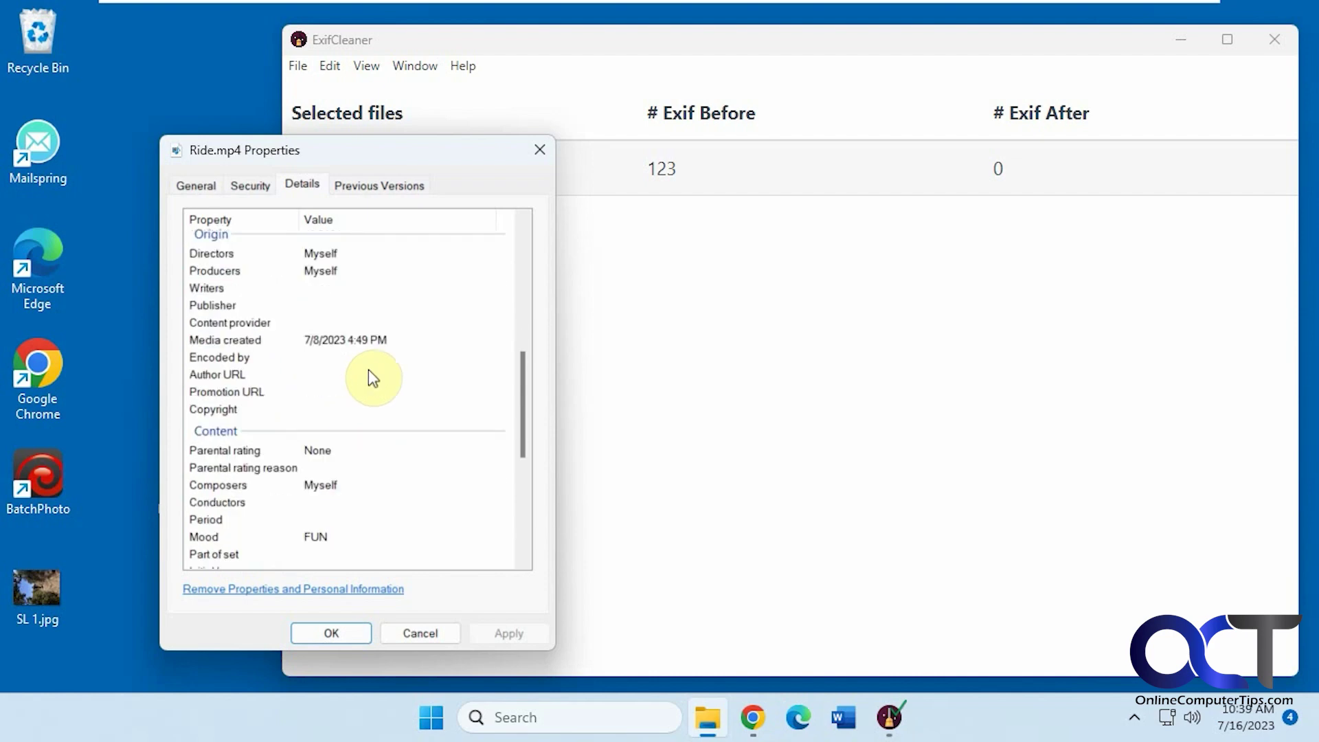
pyautogui.scroll(-3, 369, 378)
pyautogui.scroll(-2, 340, 396)
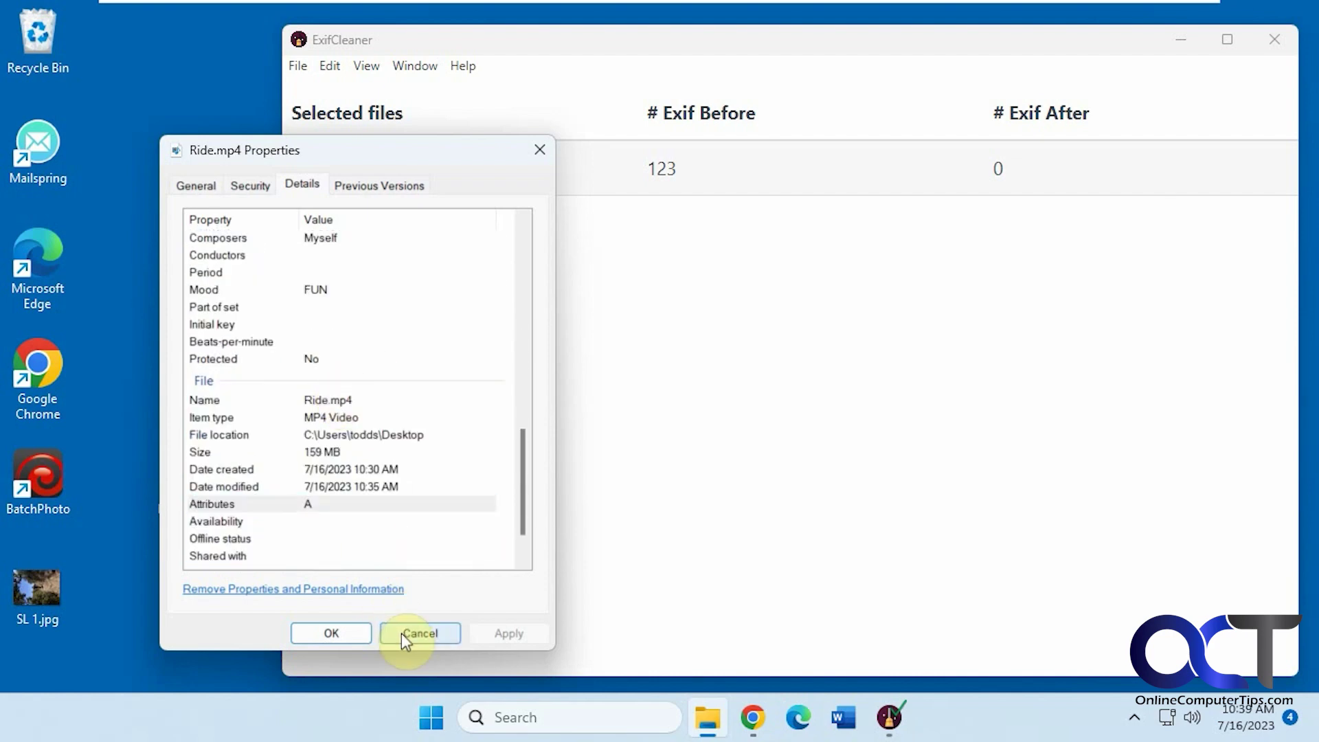
pyautogui.click(420, 633)
pyautogui.moveTo(196, 205); pyautogui.dragTo(450, 309)
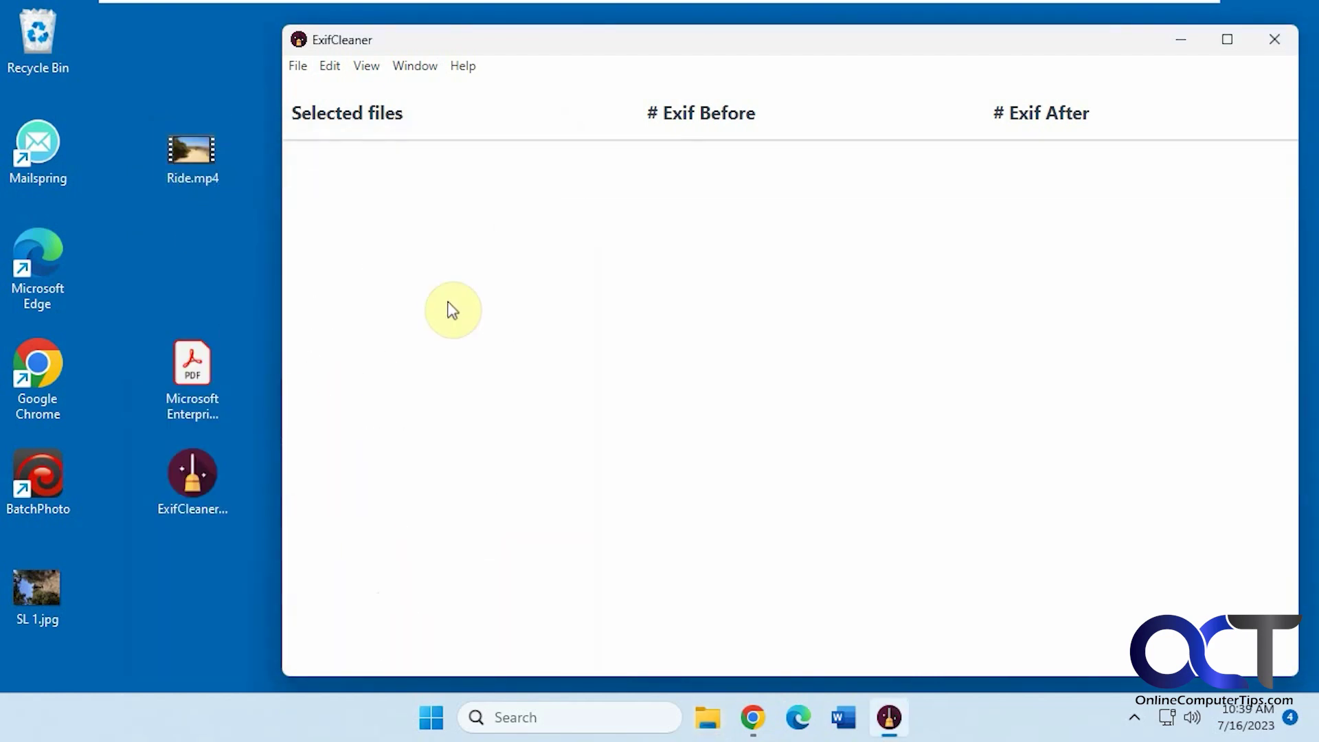
# Inspect Ride.mp4's 126 before and 54 after tag counts, then bring up its context menu
pyautogui.moveTo(659, 175)
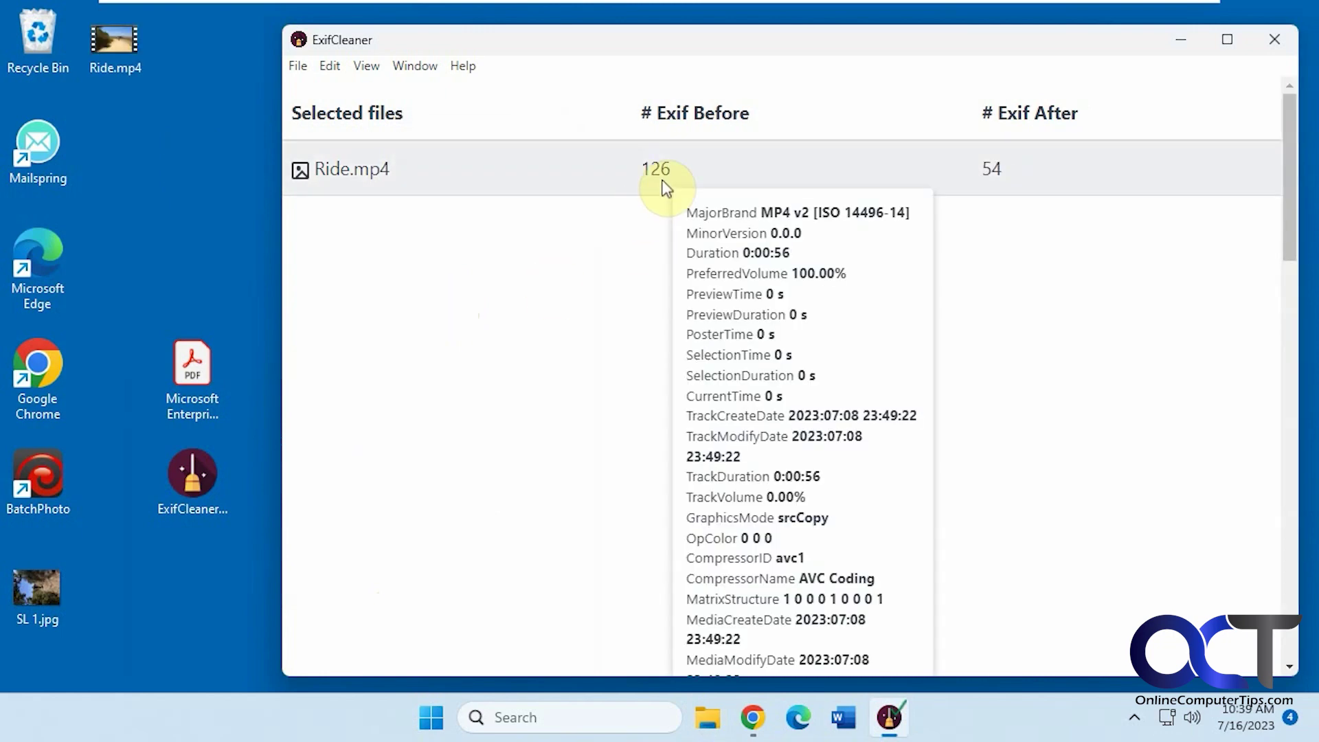
pyautogui.moveTo(1004, 175)
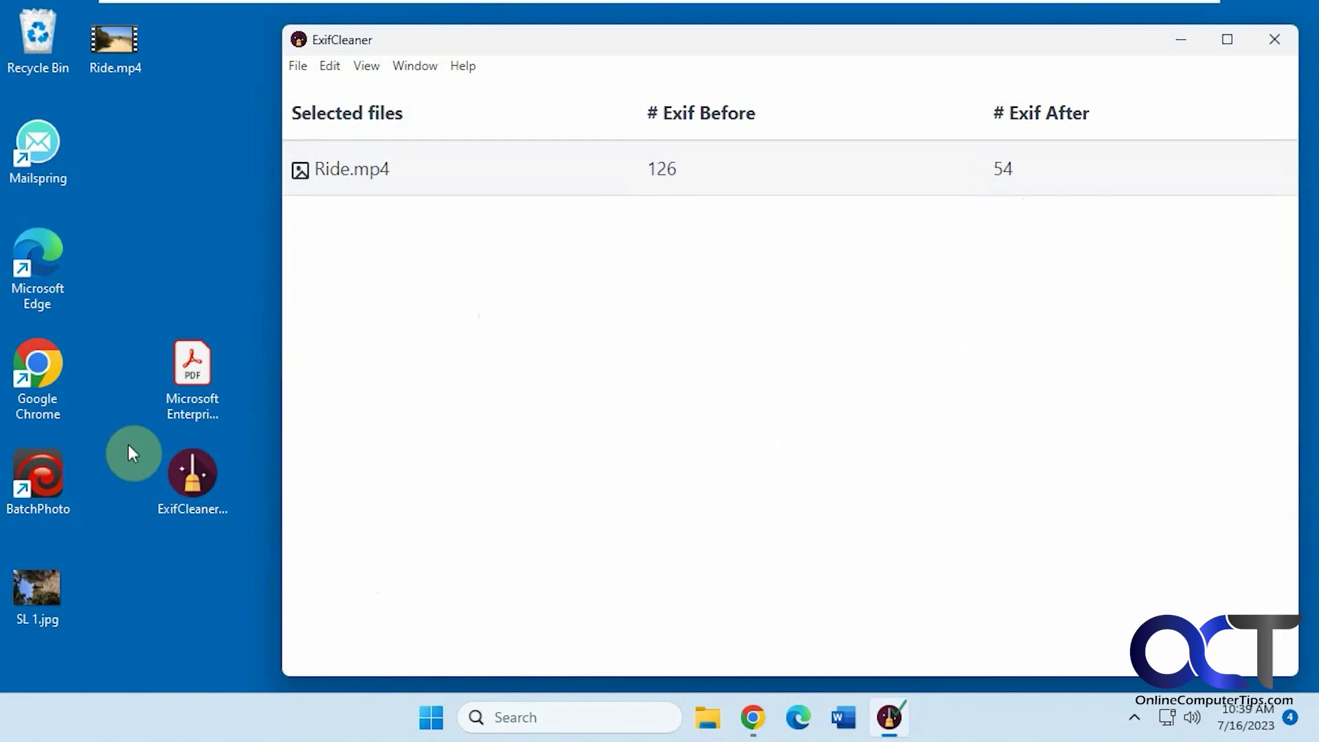
pyautogui.rightClick(125, 55)
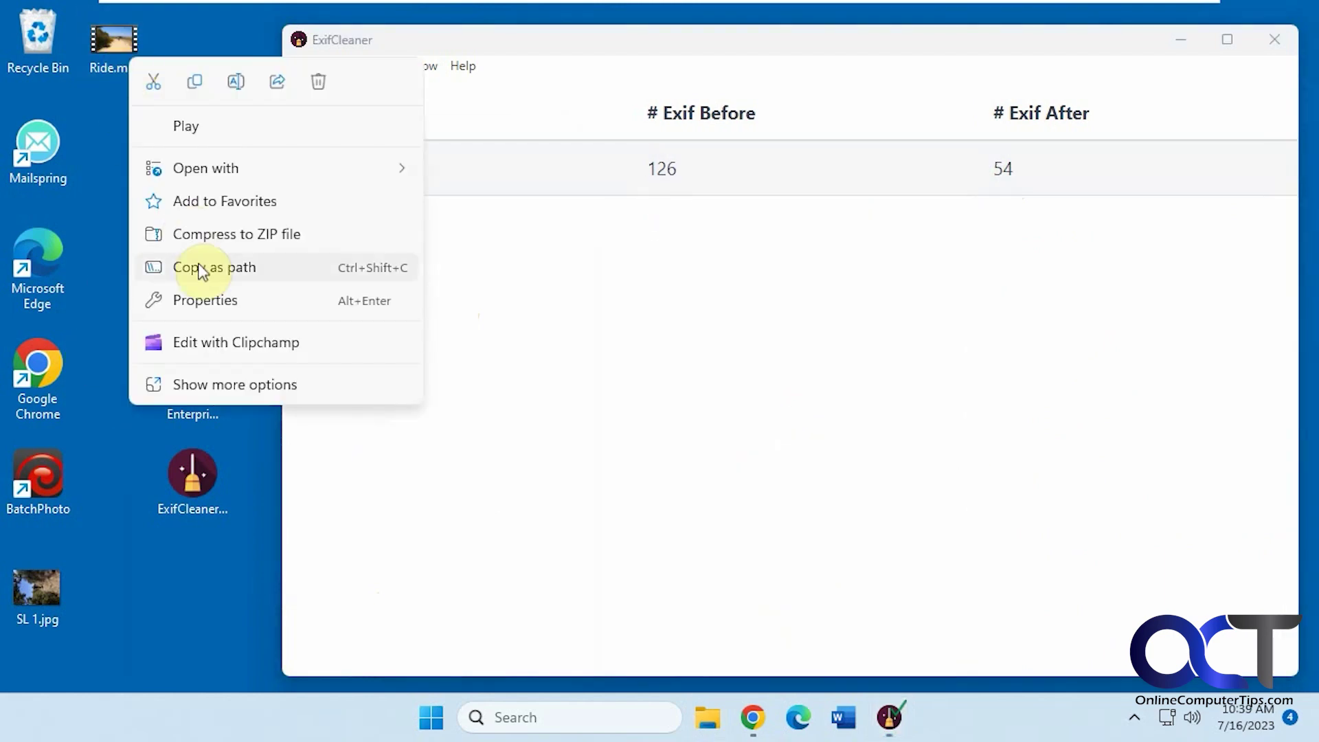
# Confirm Ride.mp4's Details no longer list directors or mood, then close its Properties
pyautogui.click(206, 300)
pyautogui.click(247, 98)
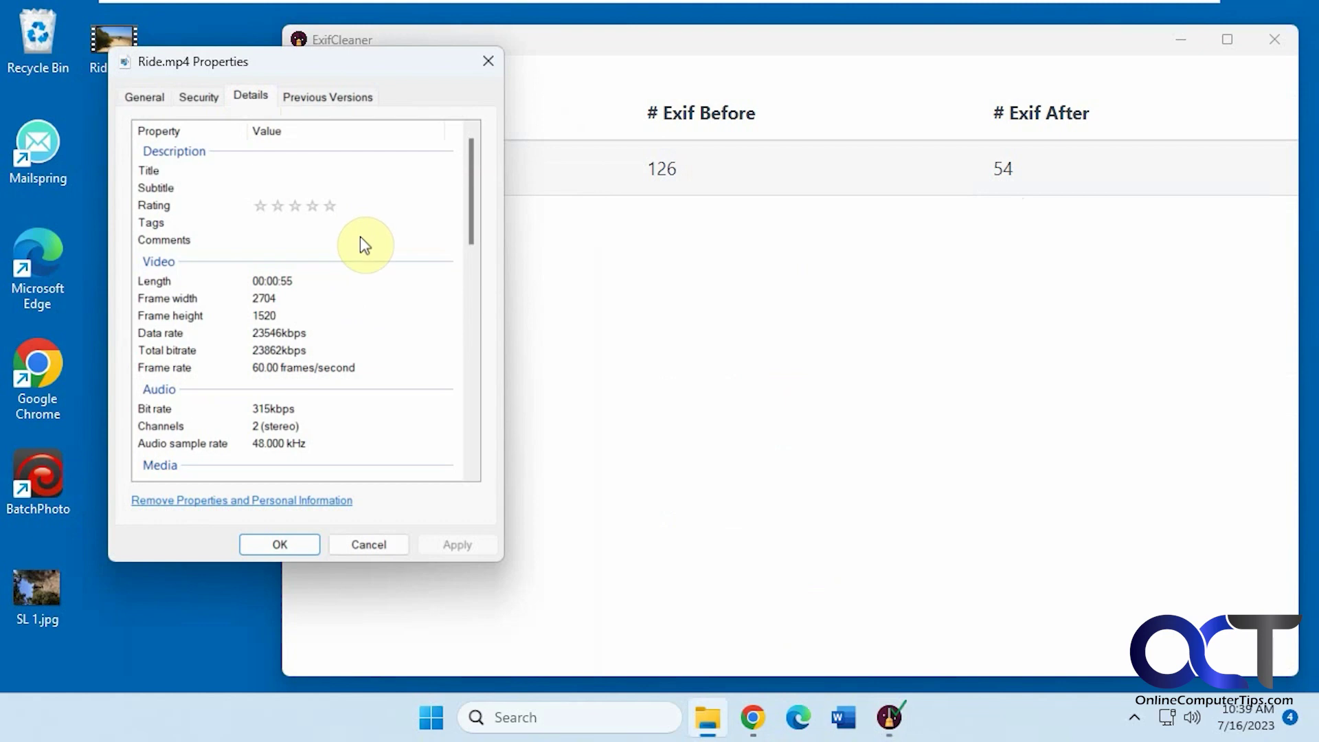
pyautogui.scroll(-3, 354, 230)
pyautogui.scroll(-7, 350, 271)
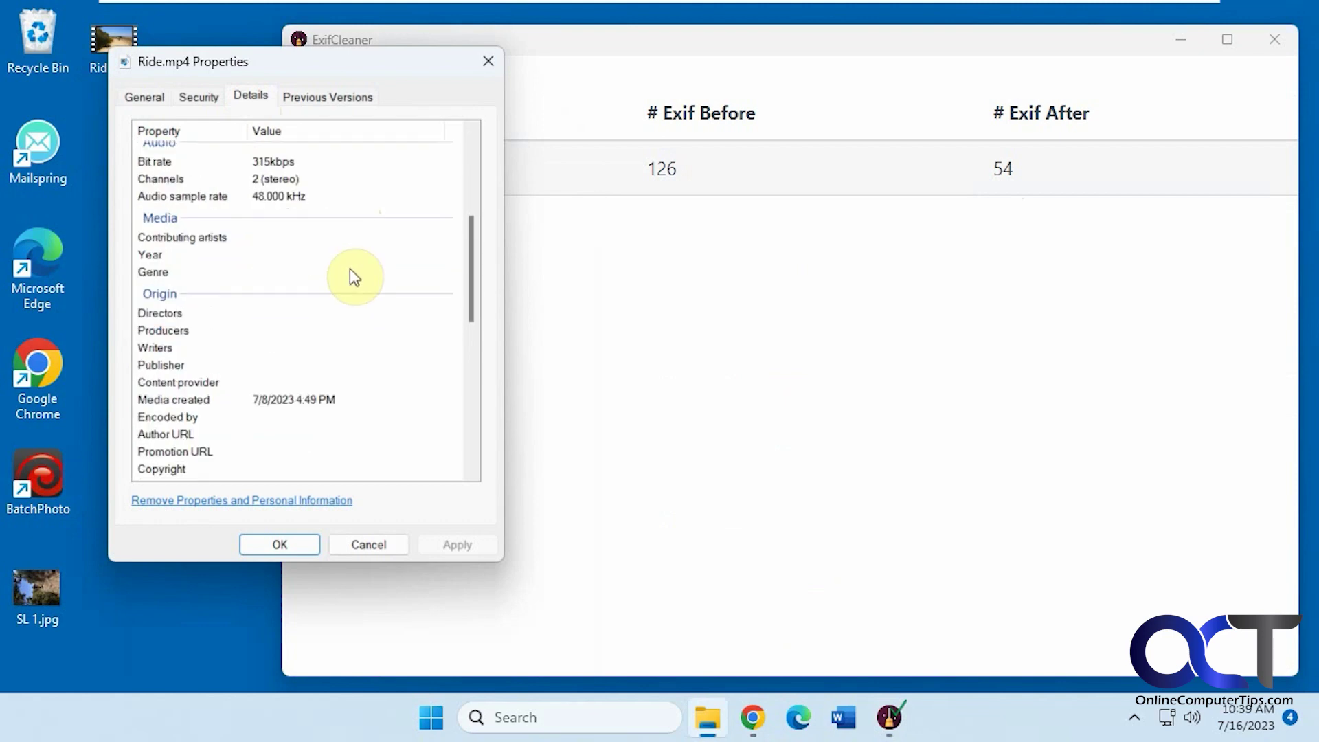
pyautogui.scroll(-3, 354, 277)
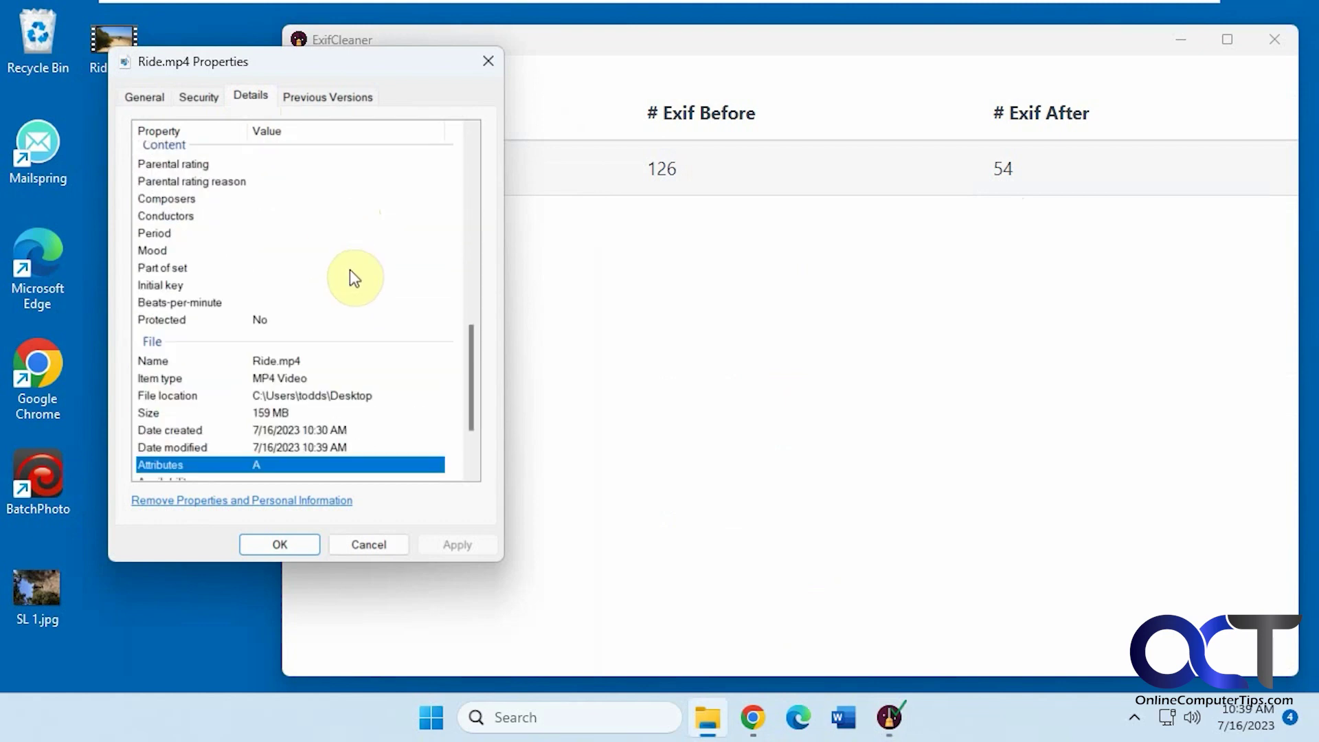
pyautogui.scroll(10, 354, 277)
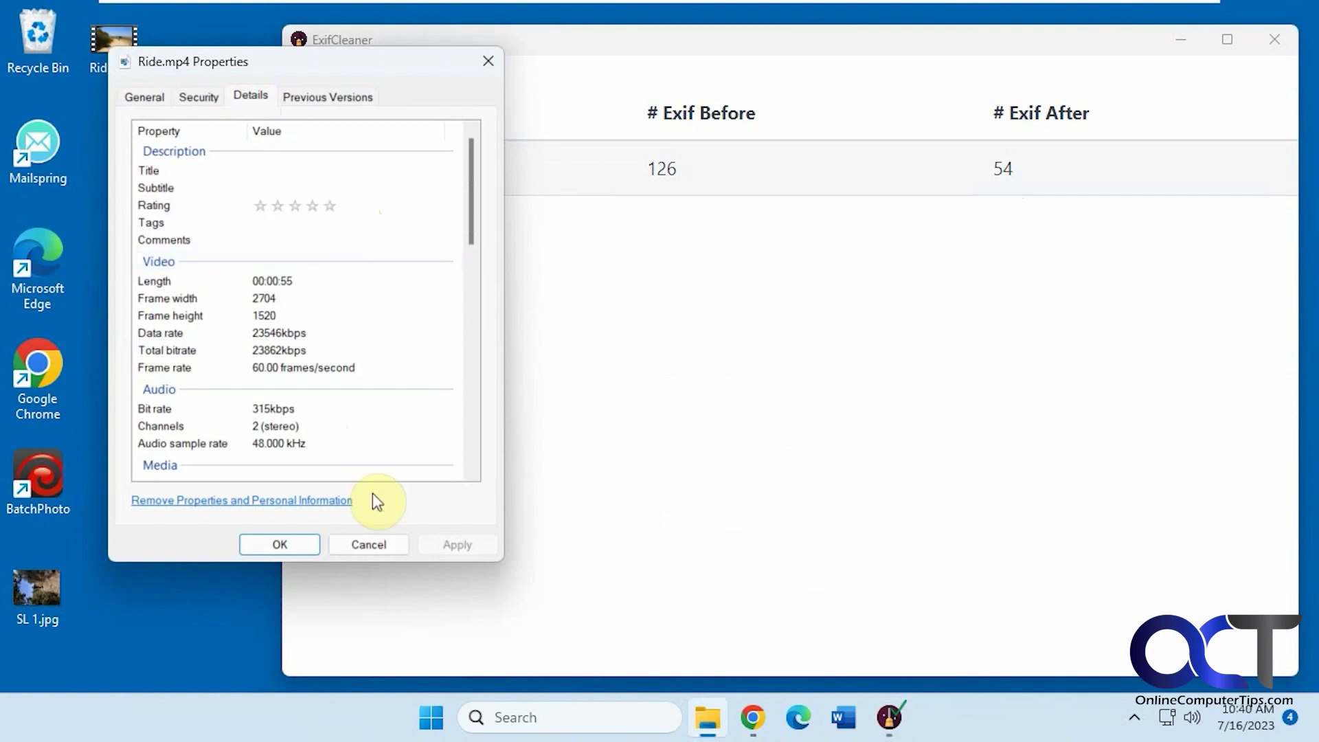
pyautogui.click(365, 544)
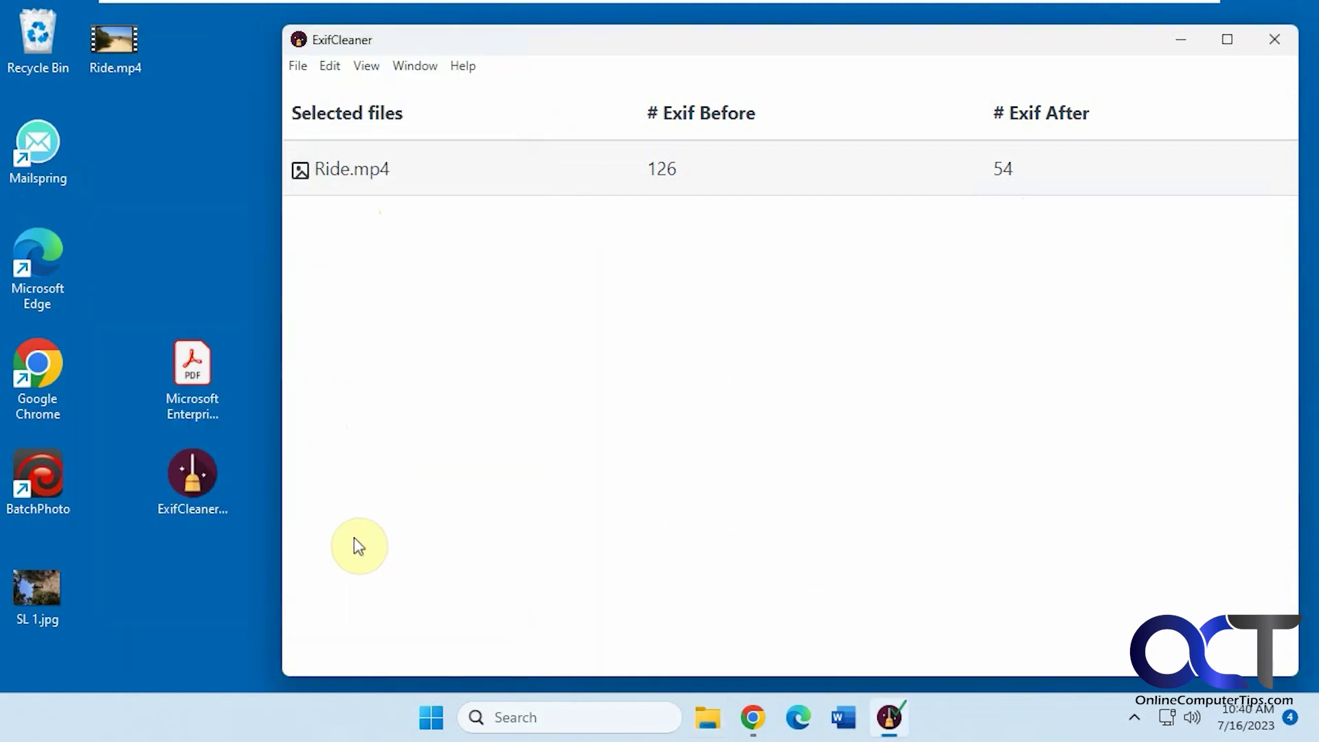
# View the PDF's Details tab in Windows Properties, then close it
pyautogui.rightClick(201, 393)
pyautogui.click(276, 330)
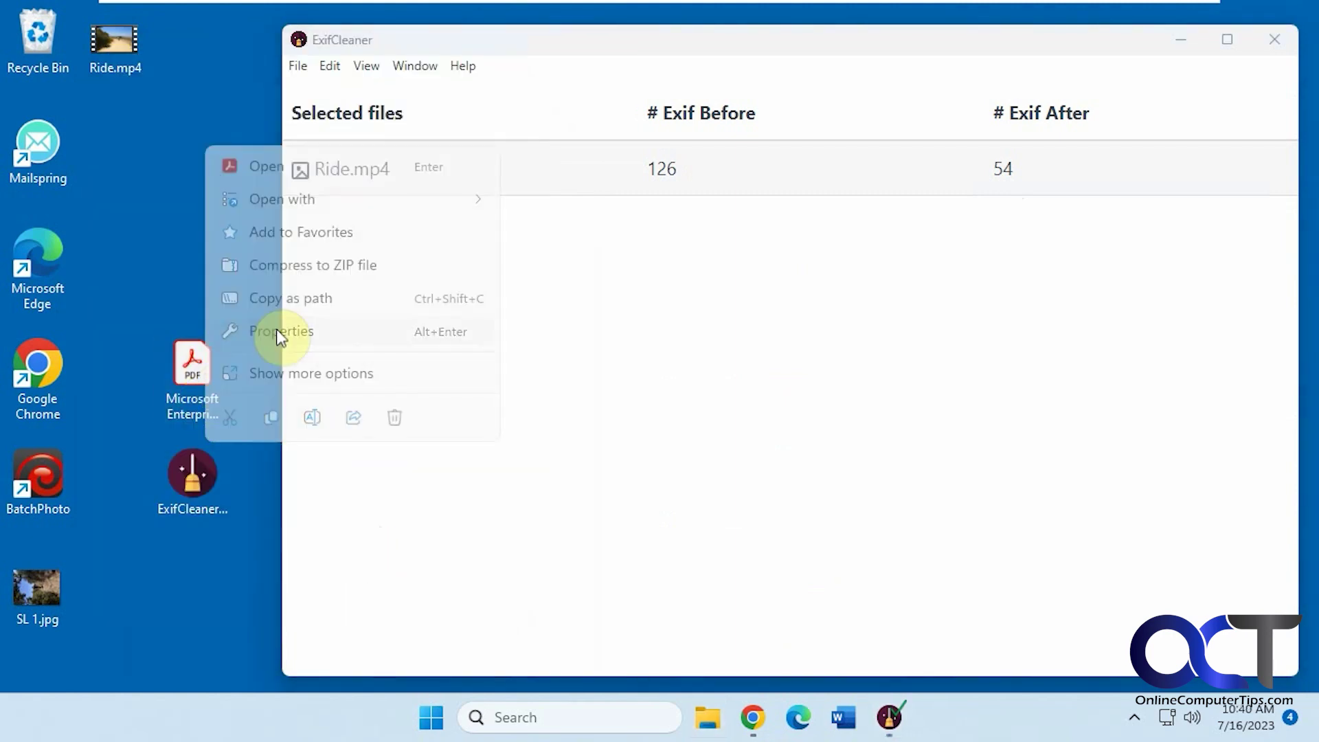
pyautogui.click(316, 217)
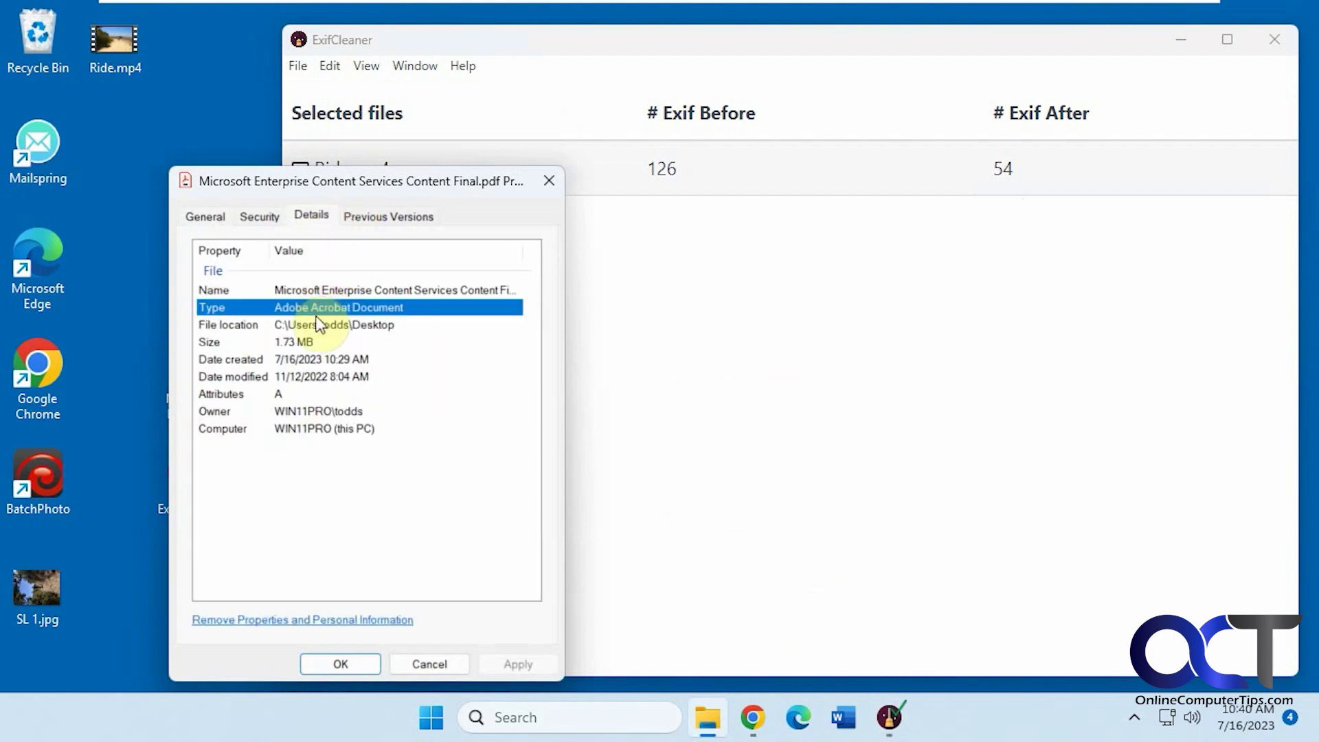
pyautogui.click(422, 663)
# Open the PDF in Acrobat and review its Document Properties: original title, author Microsoft, 2017 dates
pyautogui.doubleClick(215, 382)
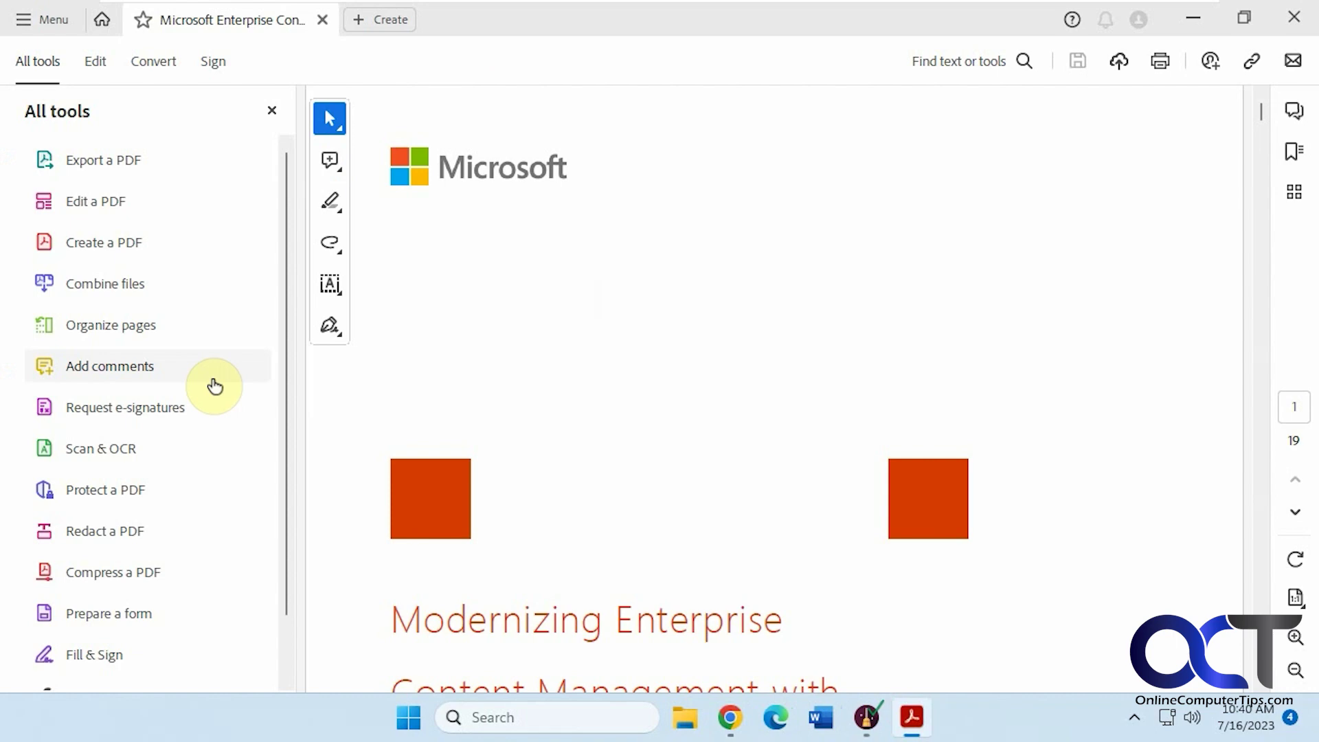
pyautogui.click(25, 19)
pyautogui.scroll(-2, 151, 650)
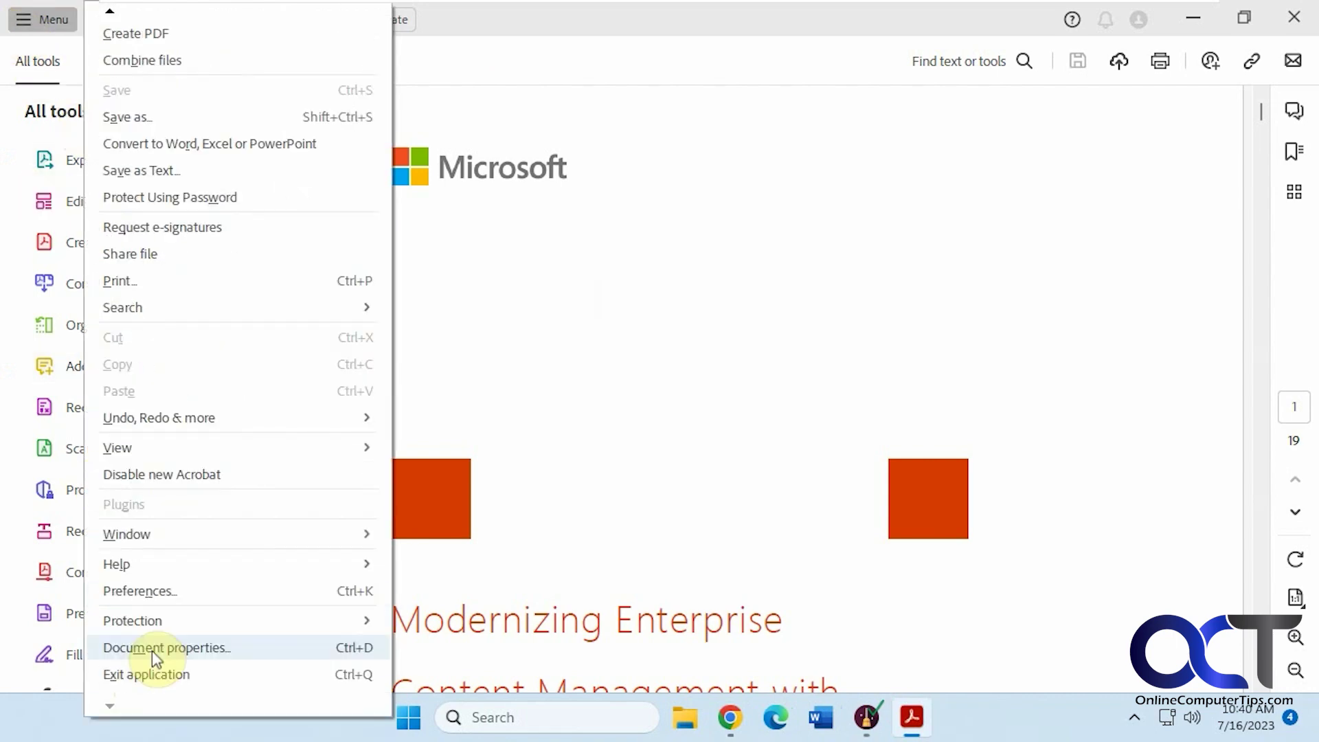
pyautogui.click(151, 647)
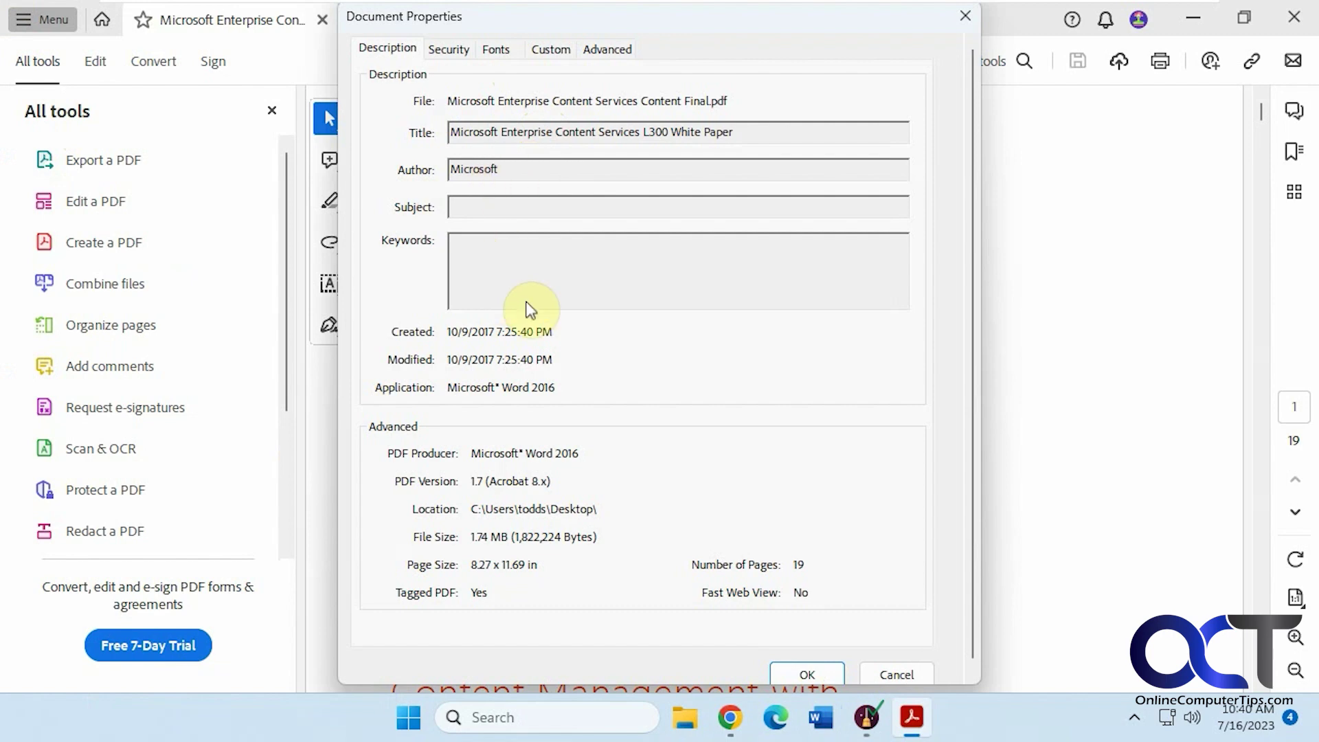
pyautogui.click(495, 207)
pyautogui.click(883, 672)
# Close Acrobat, drop the PDF into ExifCleaner, and check its 15-to-5 tag counts
pyautogui.click(1282, 22)
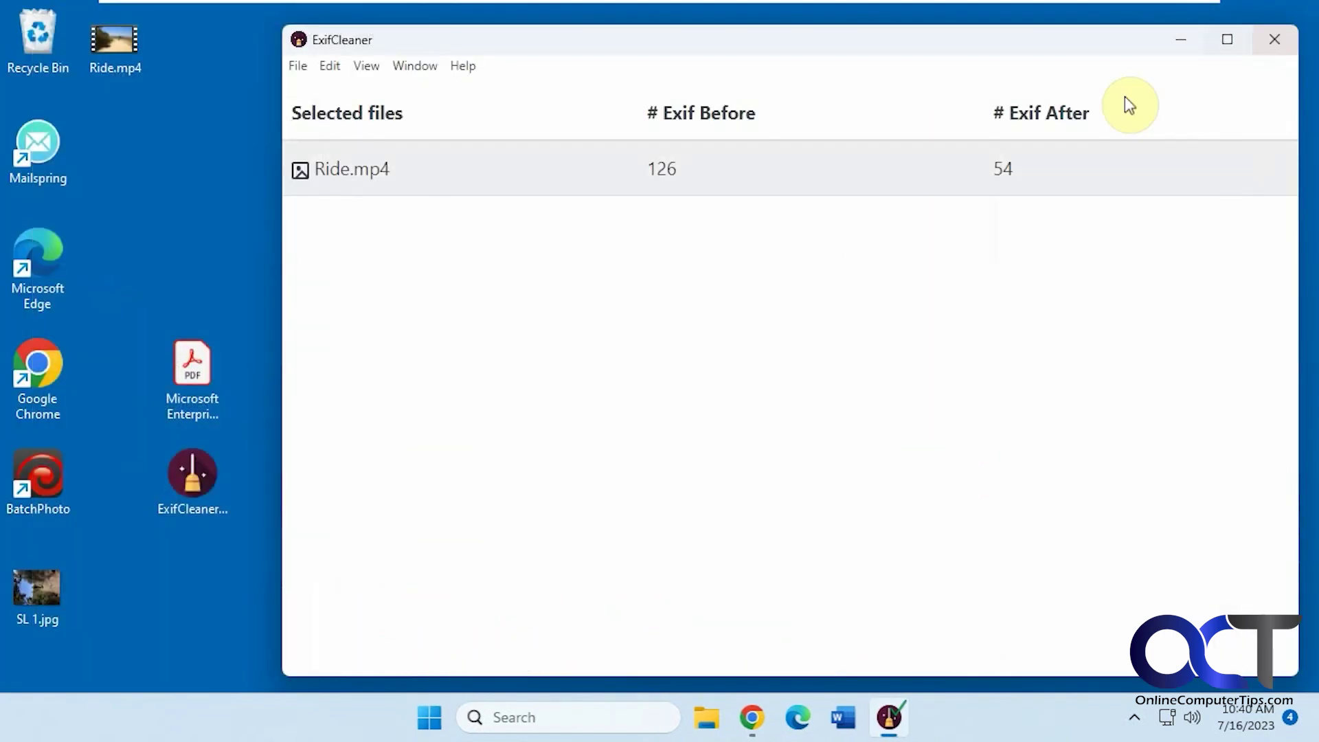
pyautogui.moveTo(189, 386); pyautogui.dragTo(440, 378)
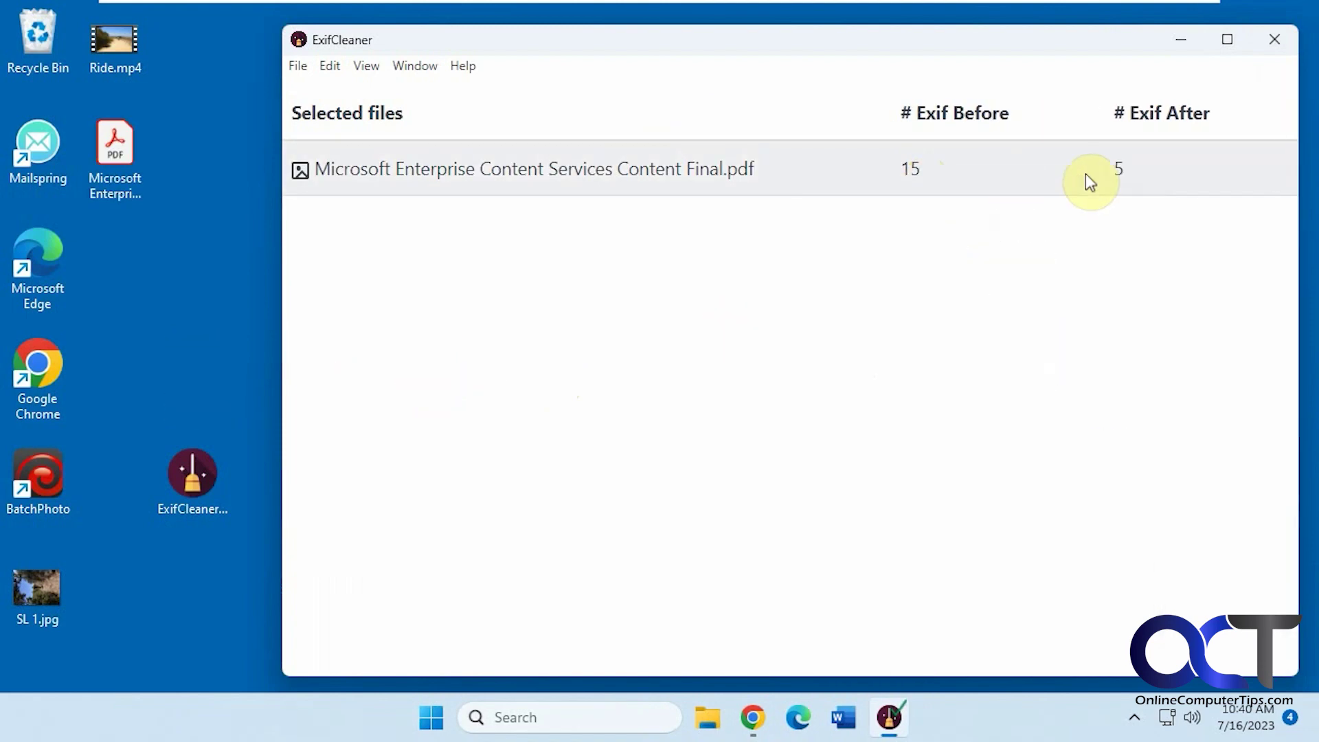
pyautogui.moveTo(1112, 163)
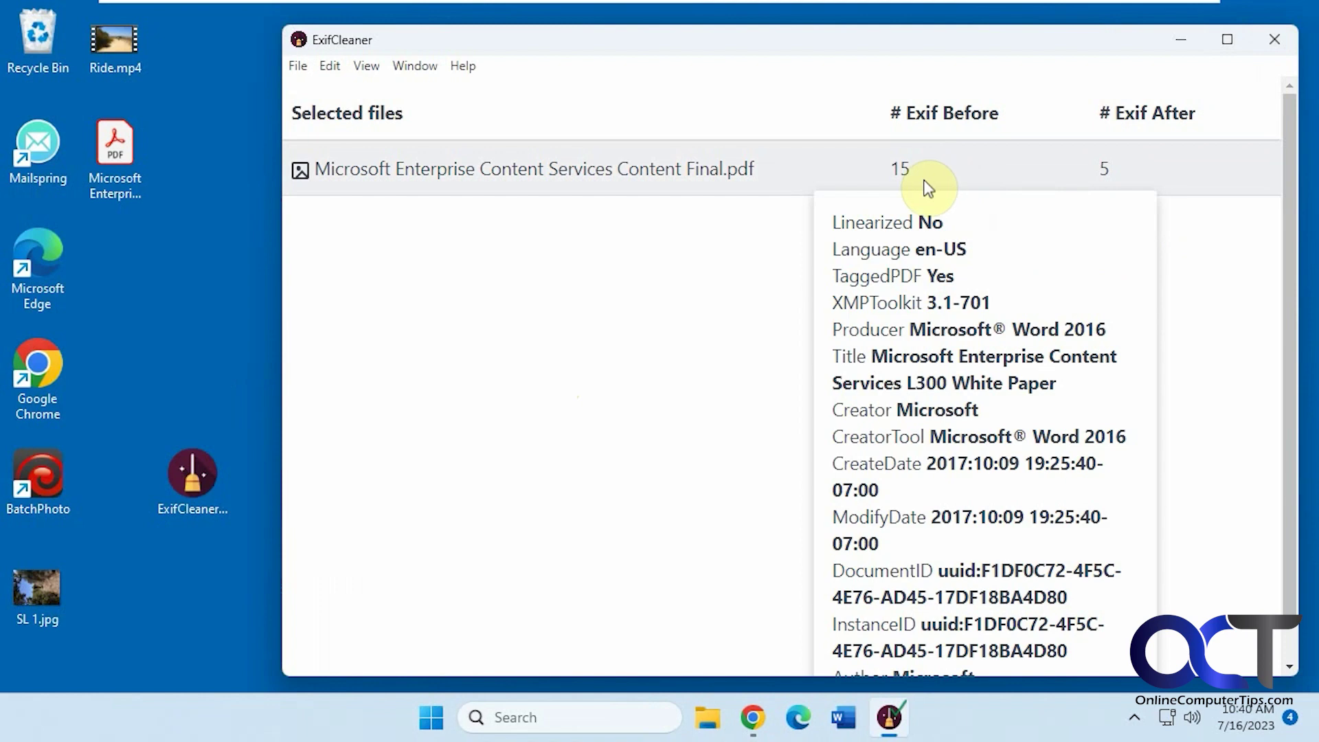
# Check the cleaned PDF's Details tab in Windows Properties, then close it
pyautogui.rightClick(110, 182)
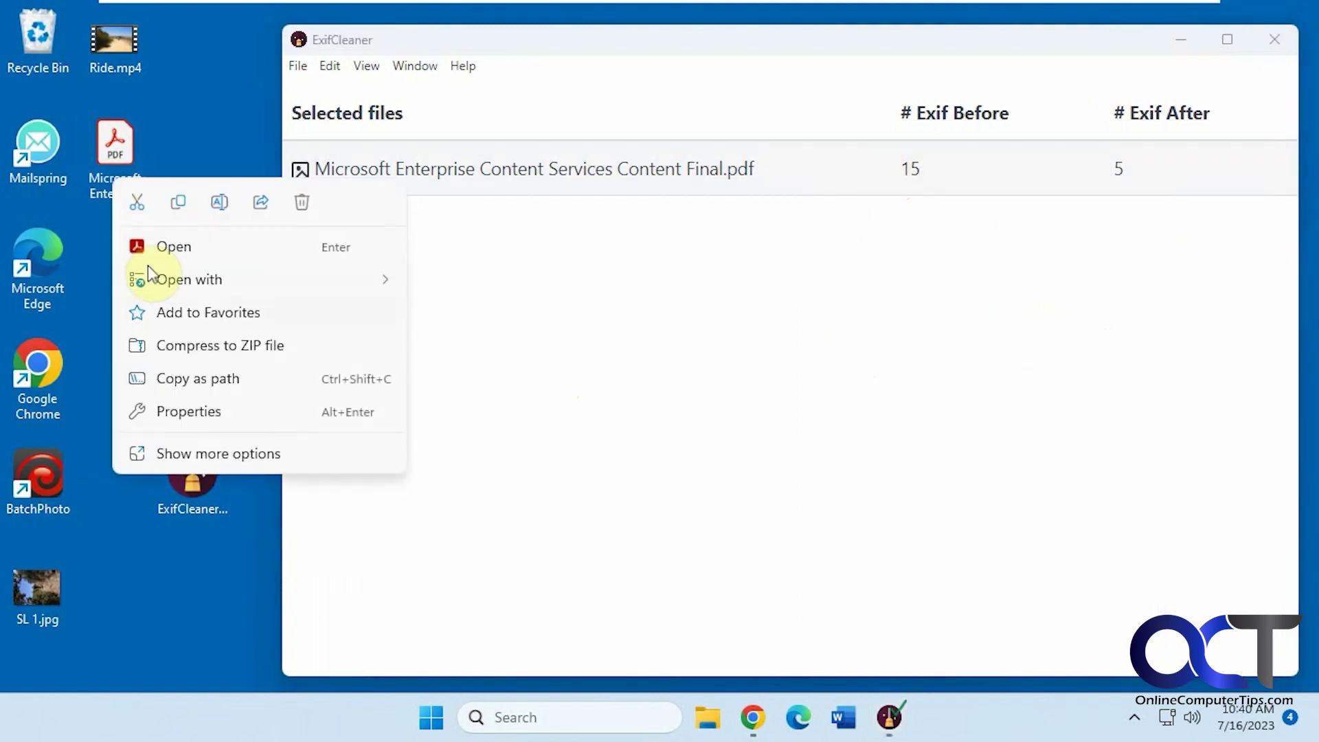
pyautogui.click(199, 411)
pyautogui.click(238, 192)
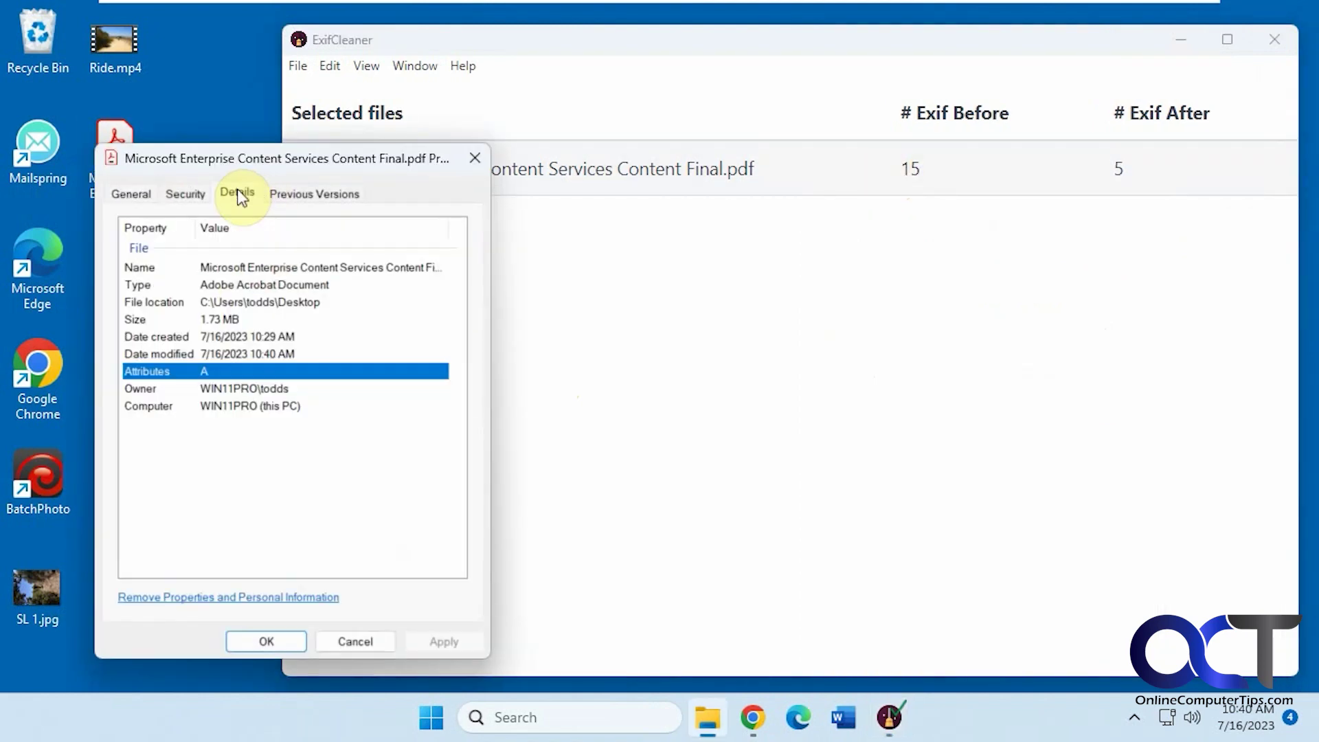
pyautogui.click(473, 158)
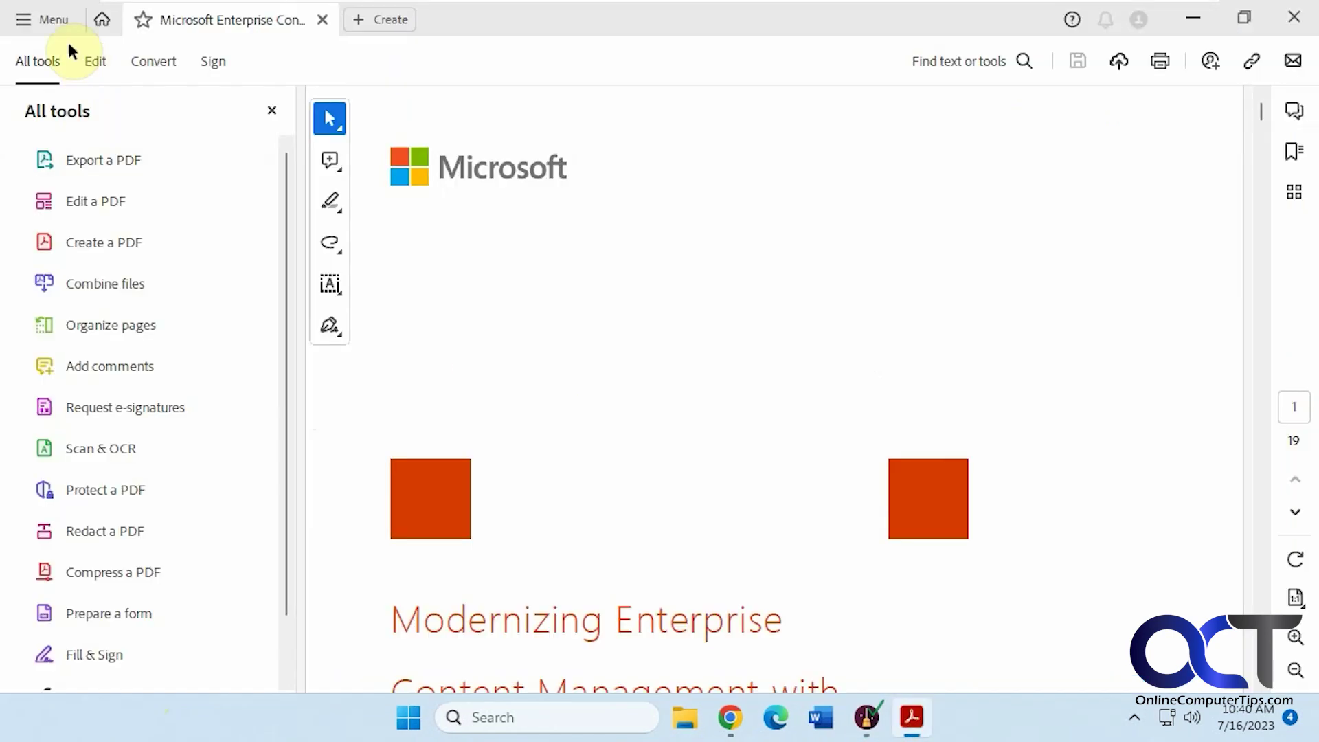
# Confirm the cleaned PDF's Document Properties show blank title, author, dates and producer, then close Acrobat
pyautogui.click(31, 19)
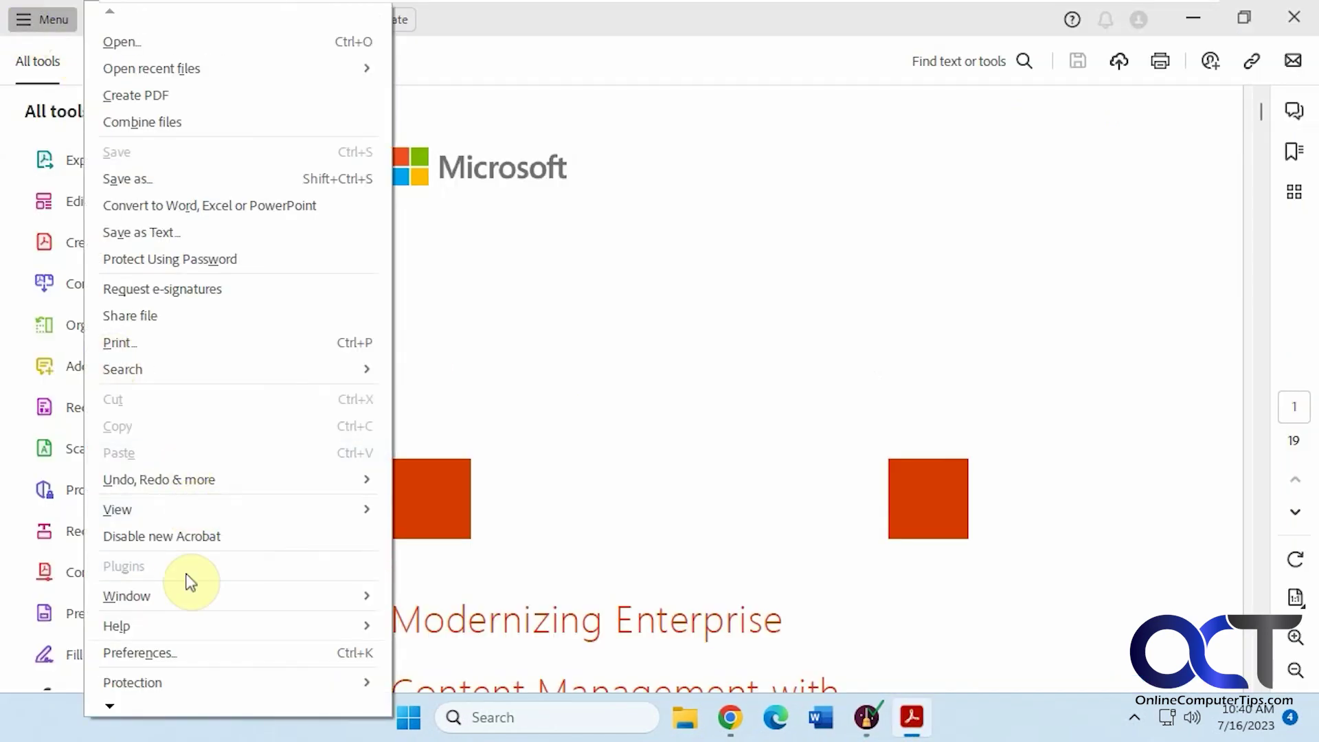
pyautogui.moveTo(109, 706)
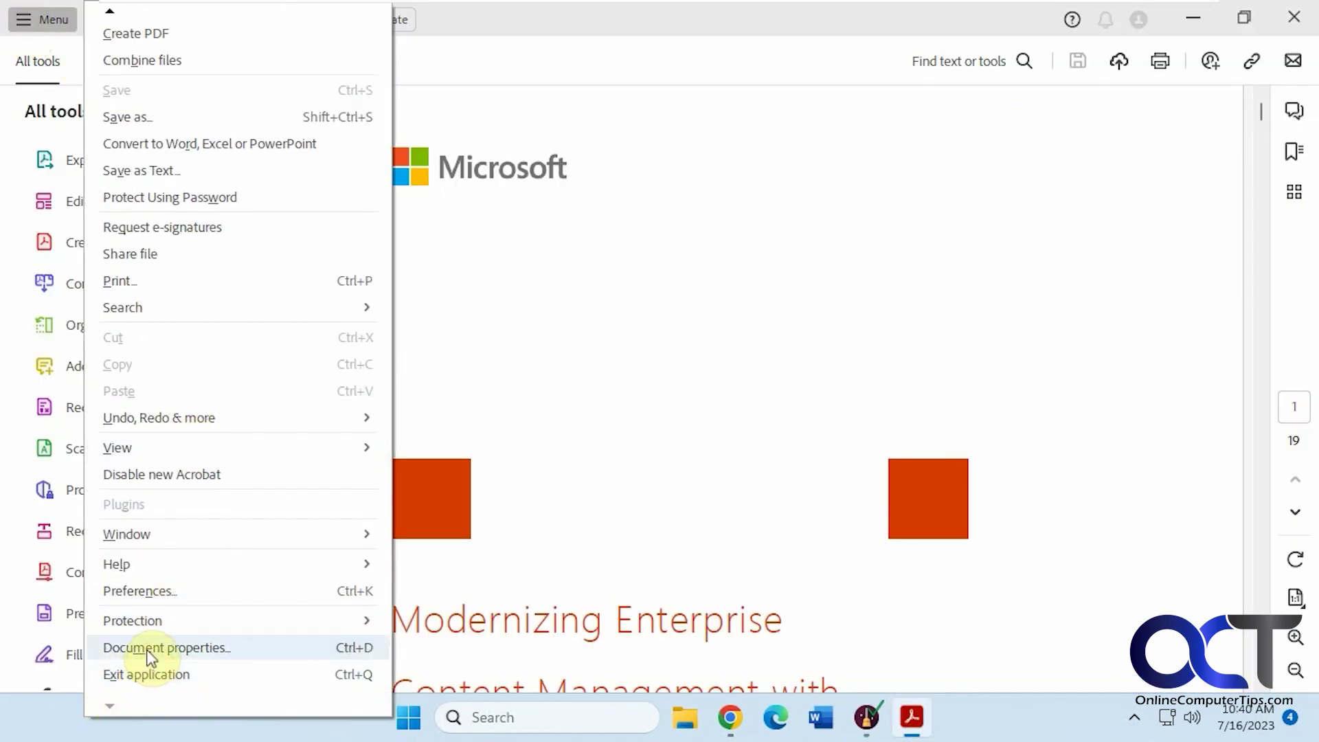
pyautogui.click(147, 647)
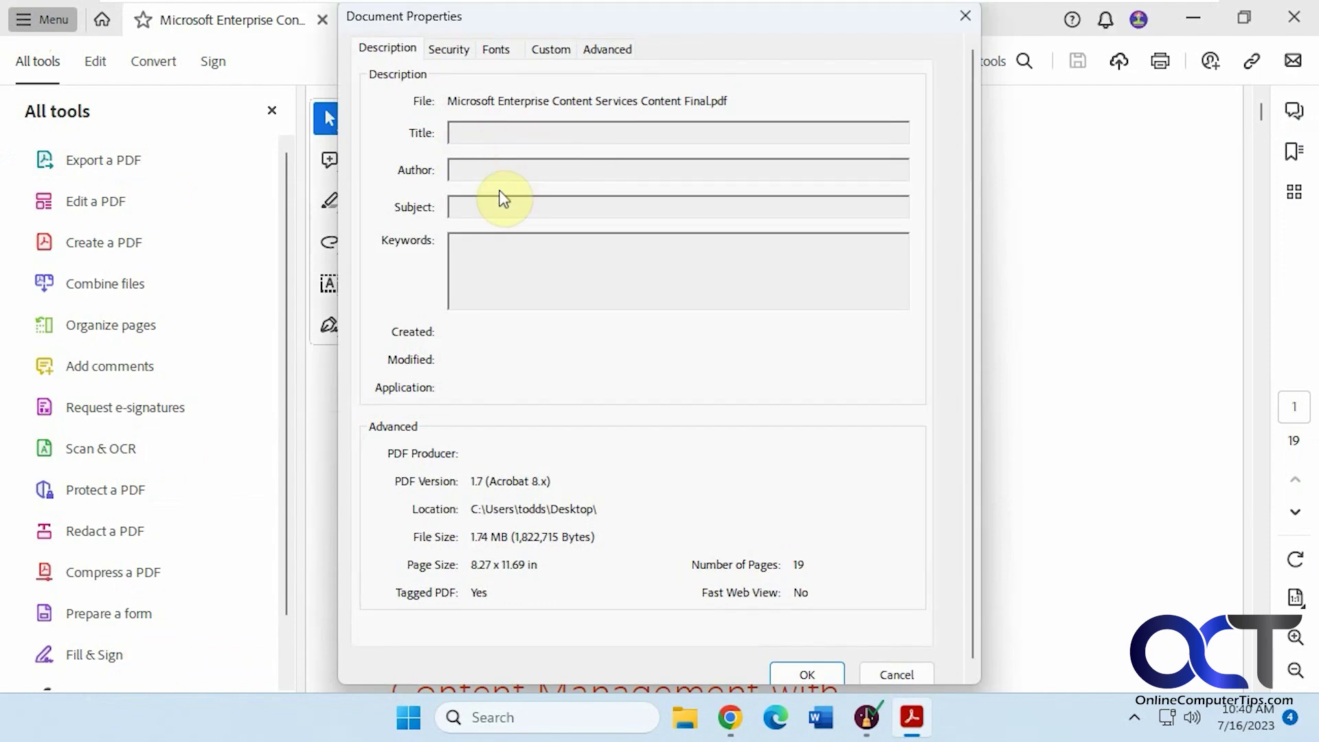
pyautogui.click(907, 674)
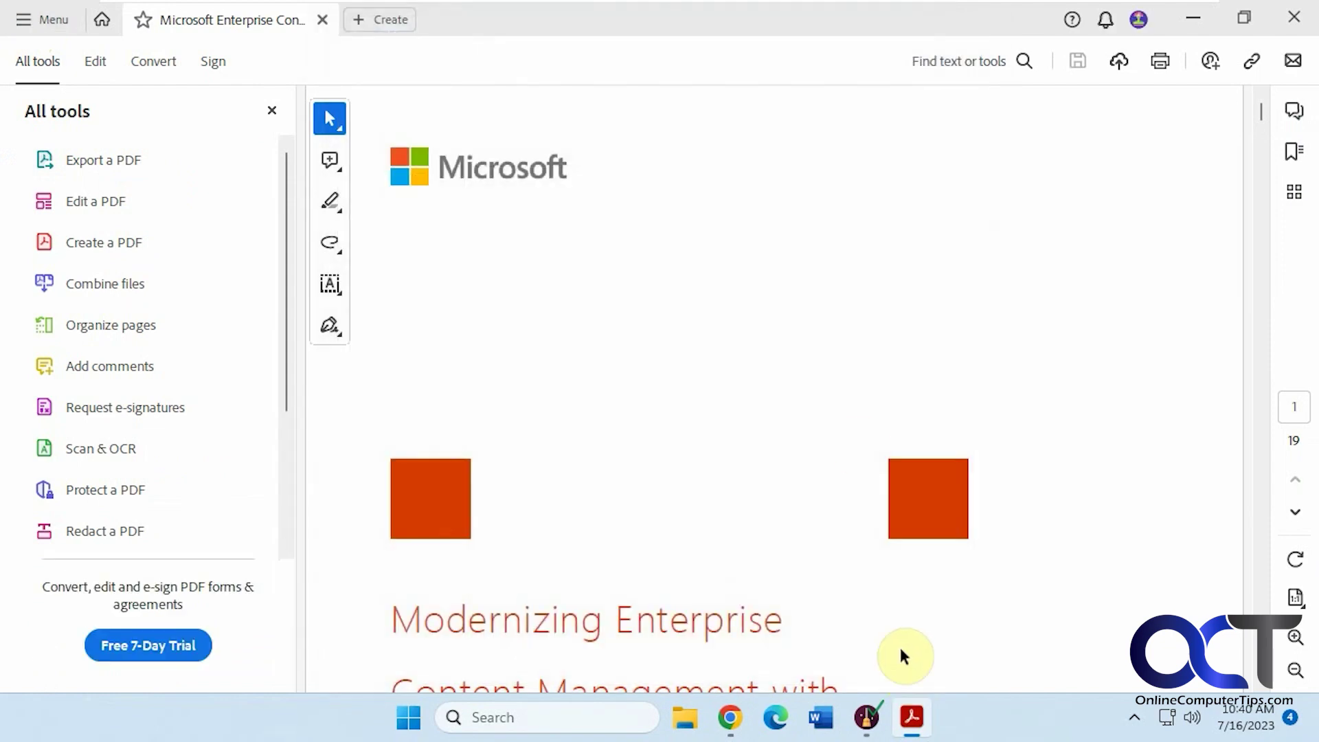
pyautogui.click(1292, 20)
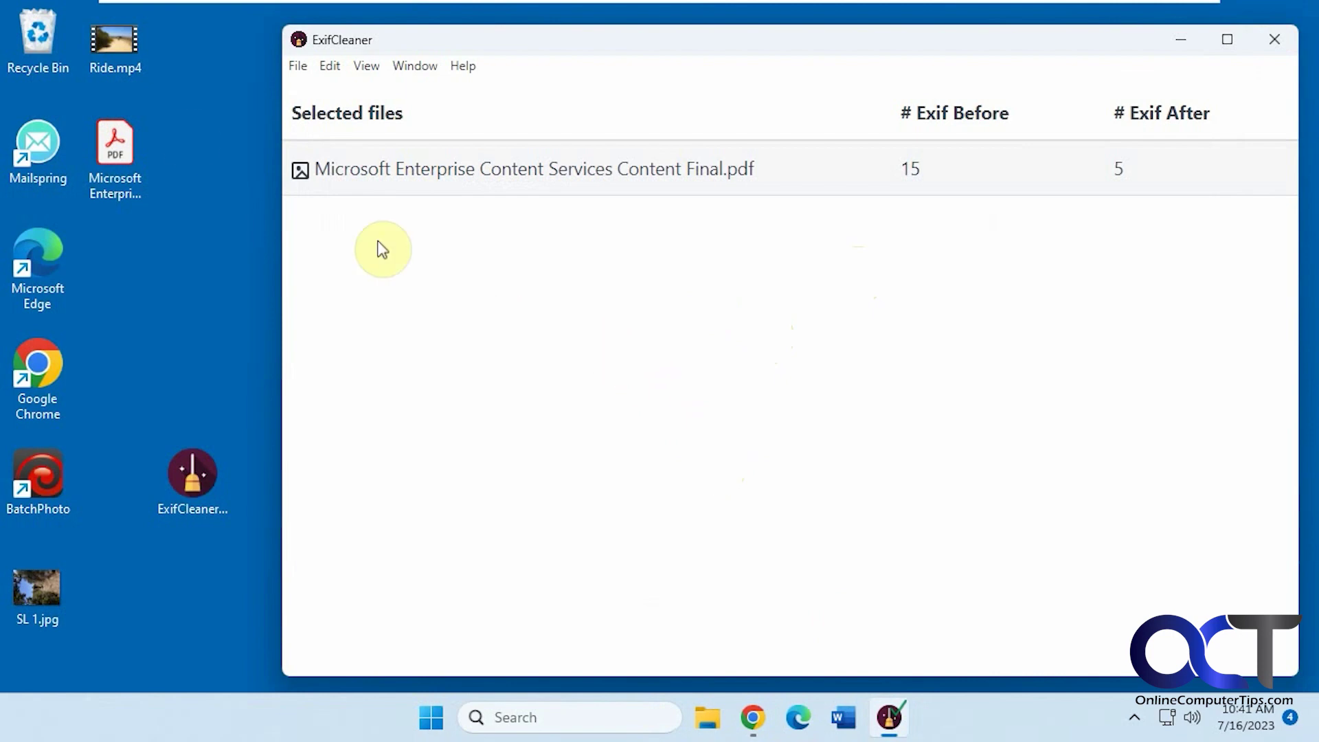
# View the PDF's 15-tag before count in ExifCleaner, then select Ride.mp4 on the desktop
pyautogui.click(172, 75)
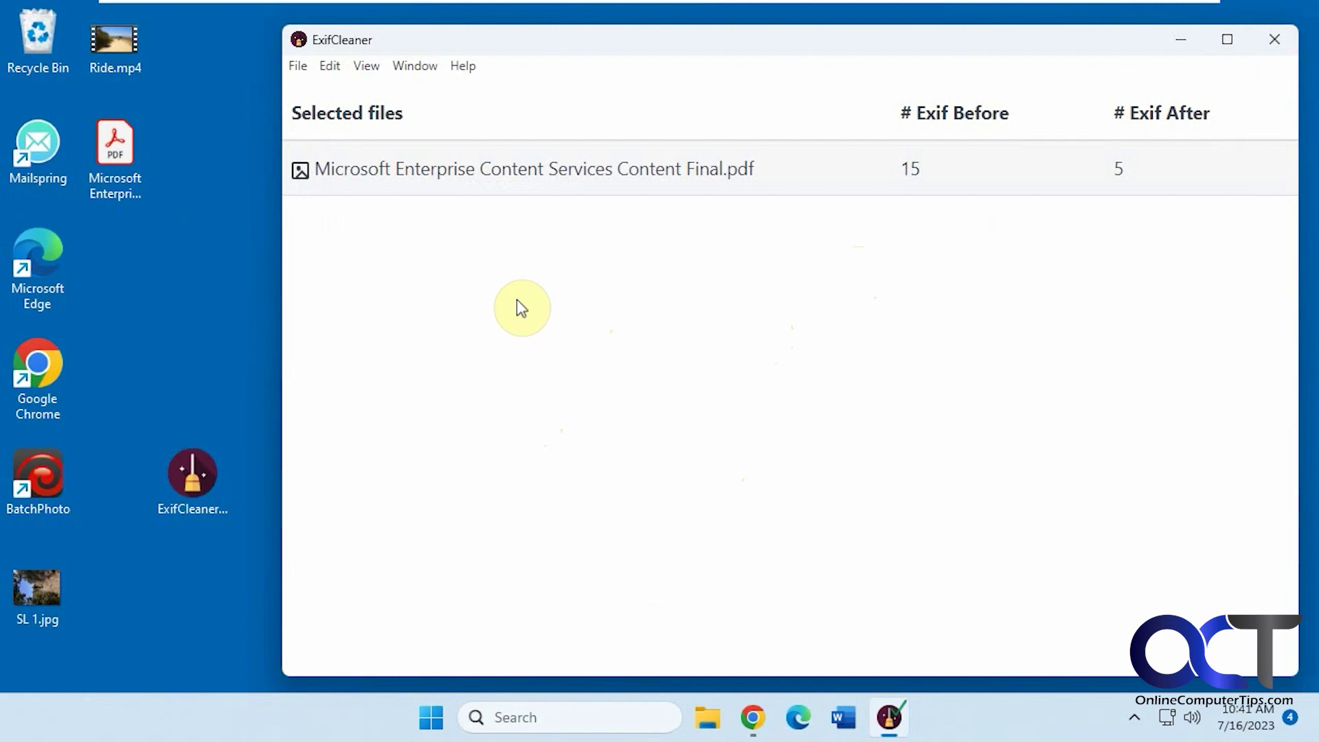
pyautogui.moveTo(900, 162)
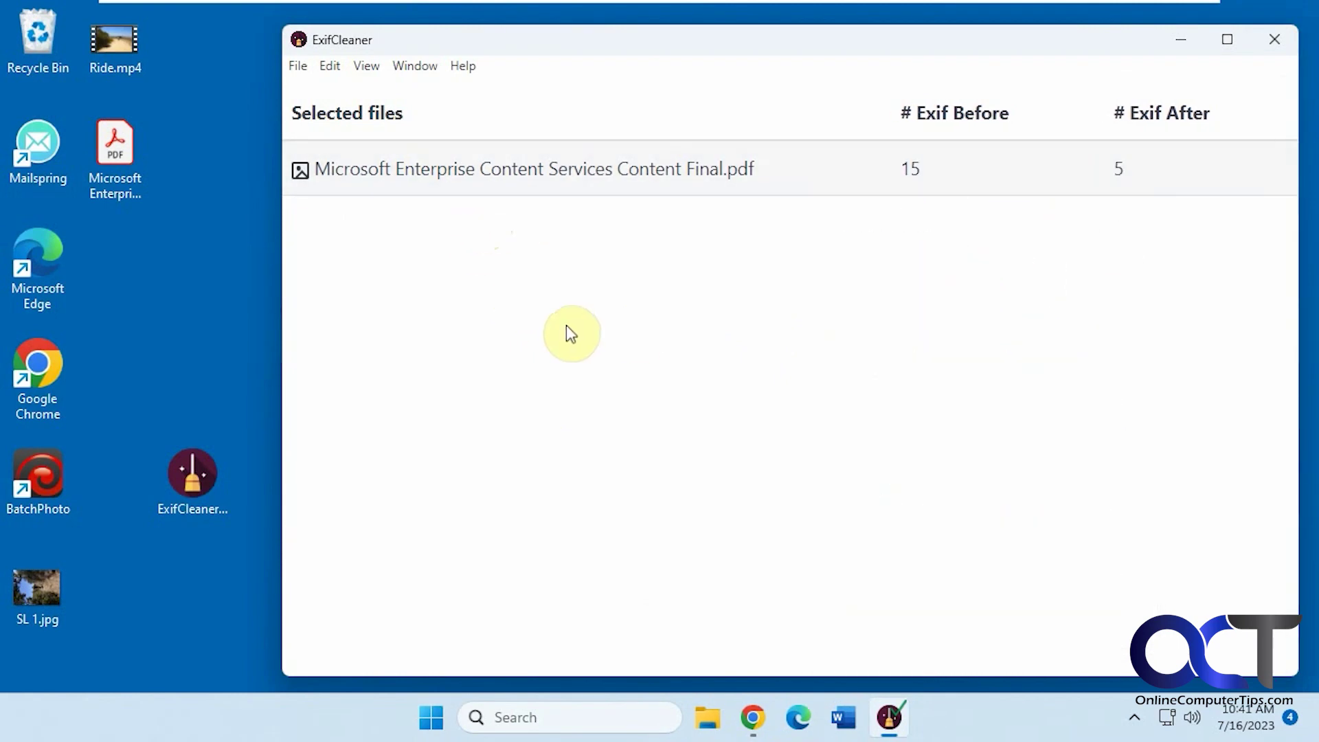
pyautogui.click(121, 55)
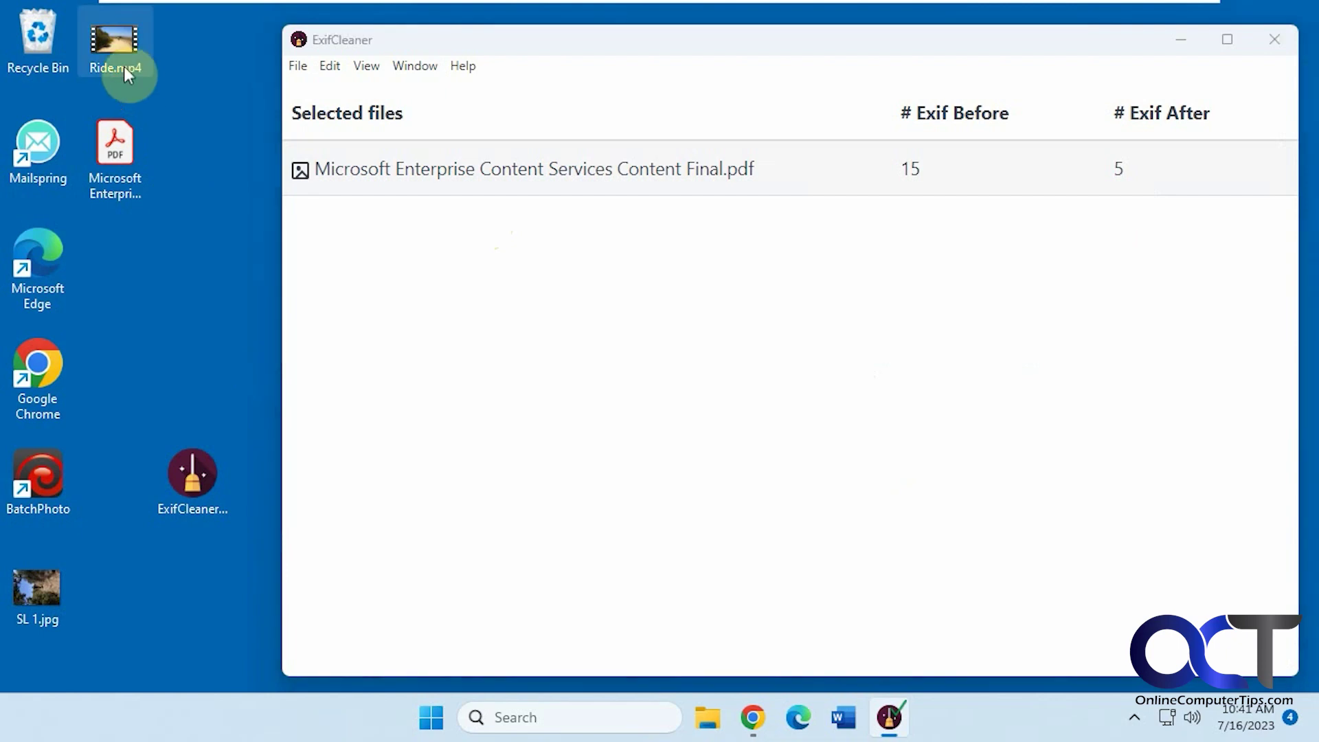
# Re-run the PDF, SL 1.jpg and Ride.mp4 together; counts stay 5, 0 and 54
pyautogui.keyDown('ctrl'); pyautogui.click(120, 157); pyautogui.keyUp('ctrl')
pyautogui.moveTo(109, 175); pyautogui.dragTo(566, 357)
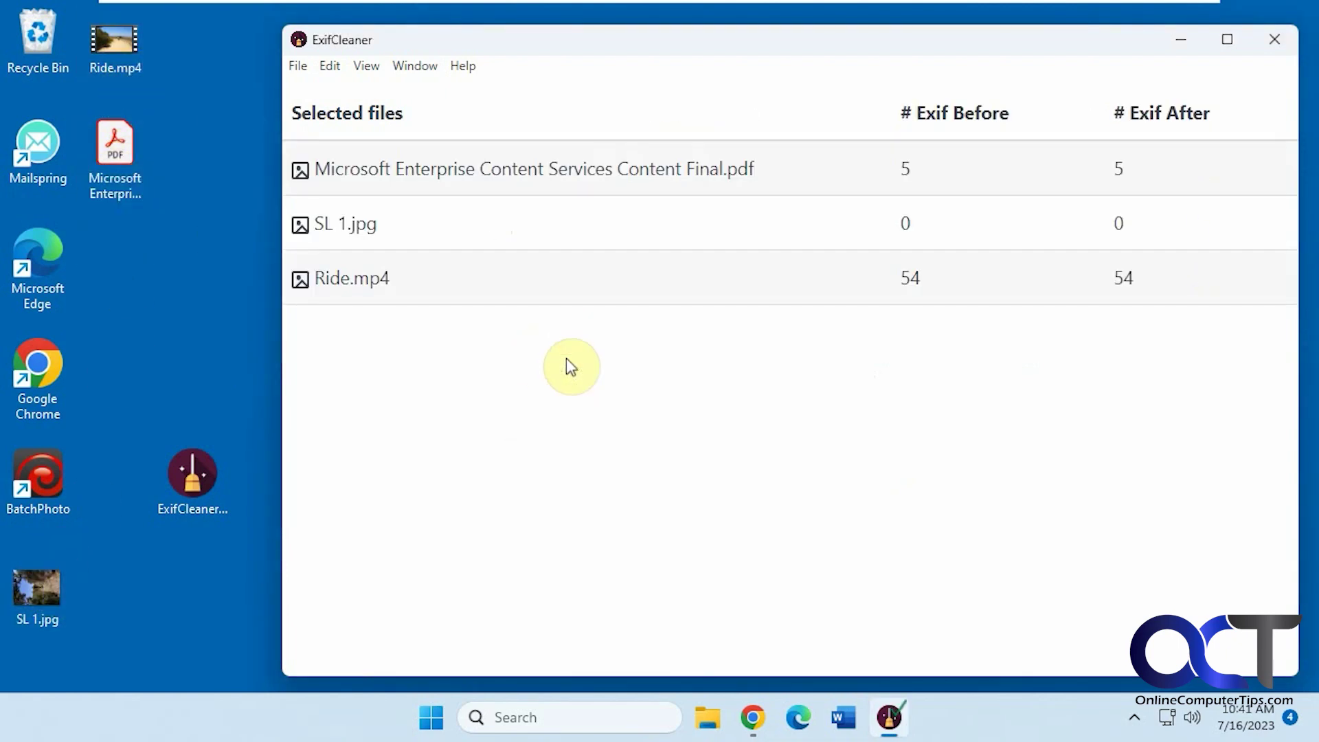